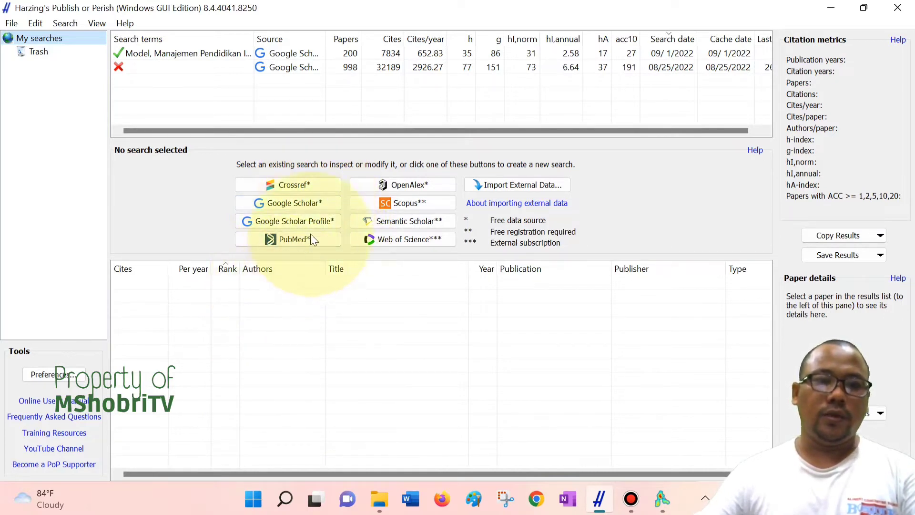
Create a Google Scholar search with the title words "Model Manajemen Pendidikan Islam dalam Keluarga Muslim".
click(305, 202)
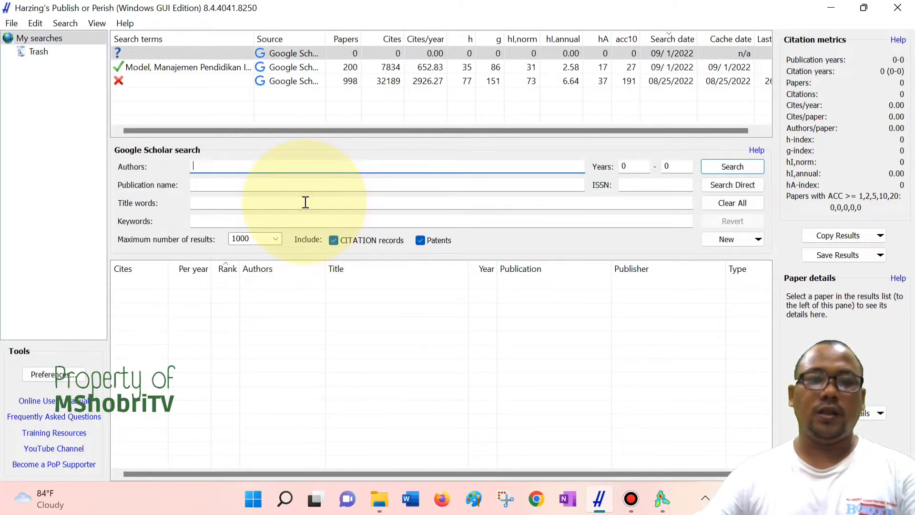
click(207, 203)
text(Model Manajemen Pendidikan Islam dalam Keluarga Muslim)
Enter "Model, Manajemen Pendidikan Islam, Keluarga, Muslim" as the search keywords.
click(279, 220)
text(Model)
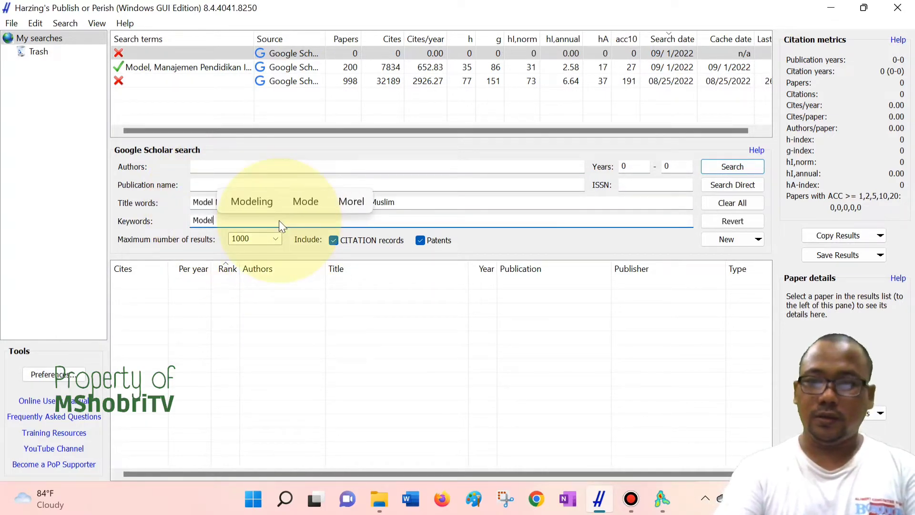
text(, Manaj)
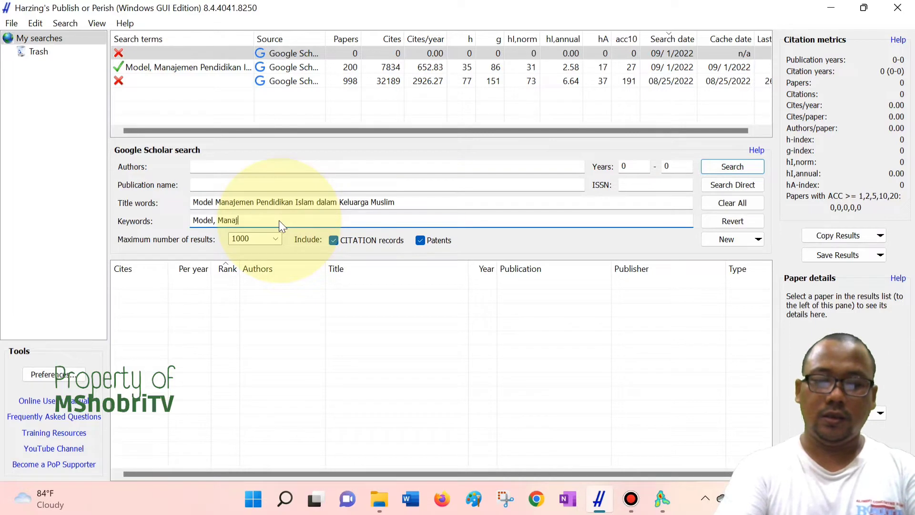
text(emen )
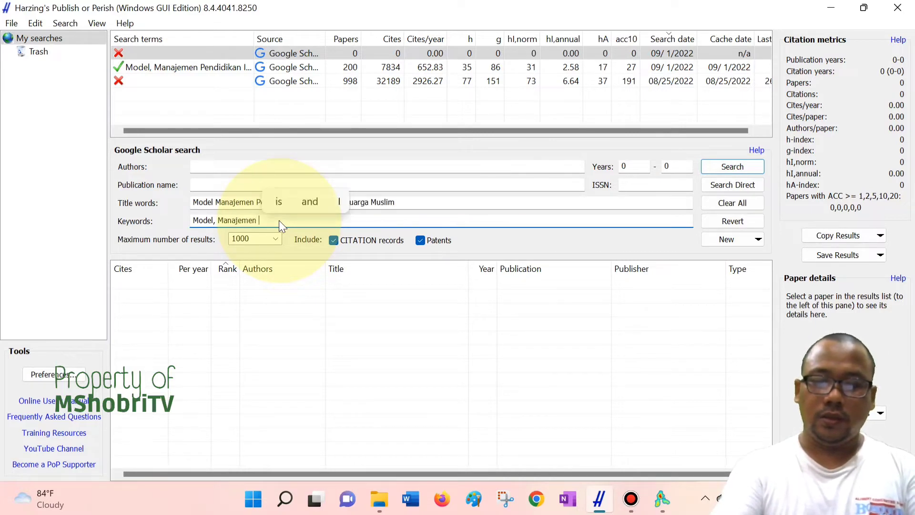
text(Pendidikan )
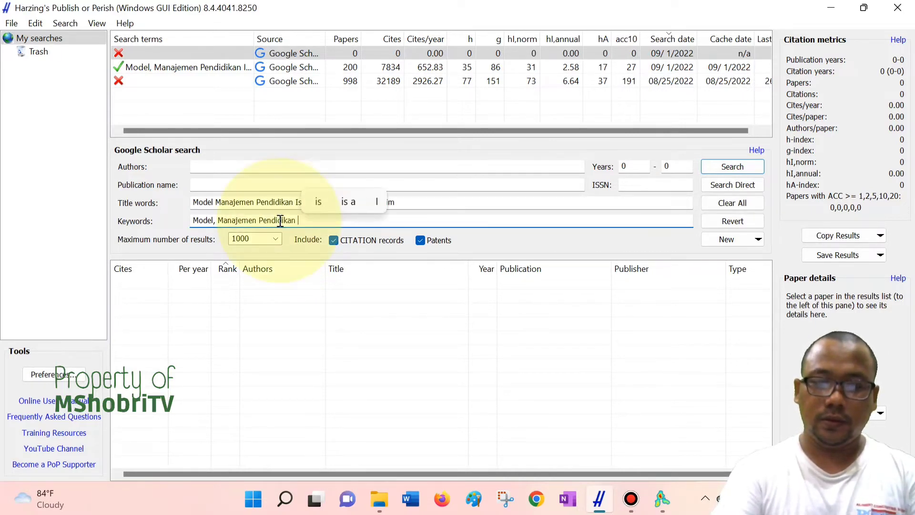
text(Islam, )
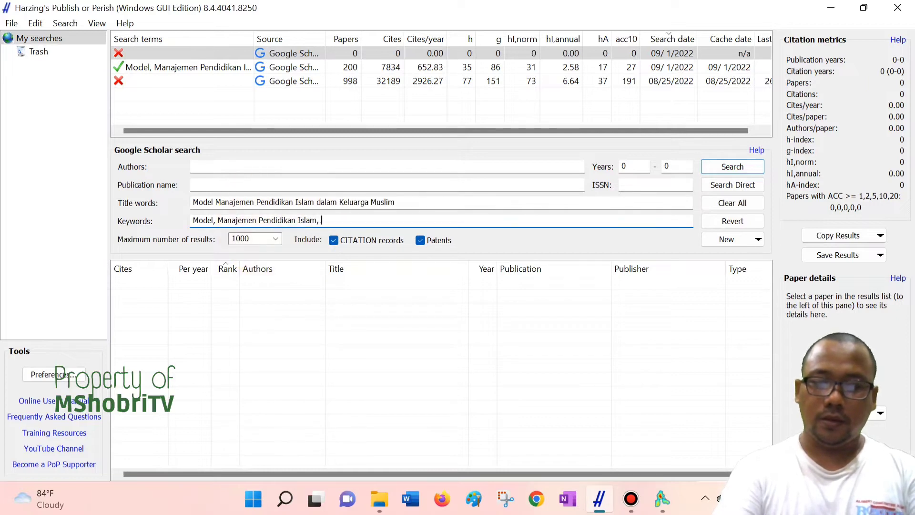
text(Keluarga)
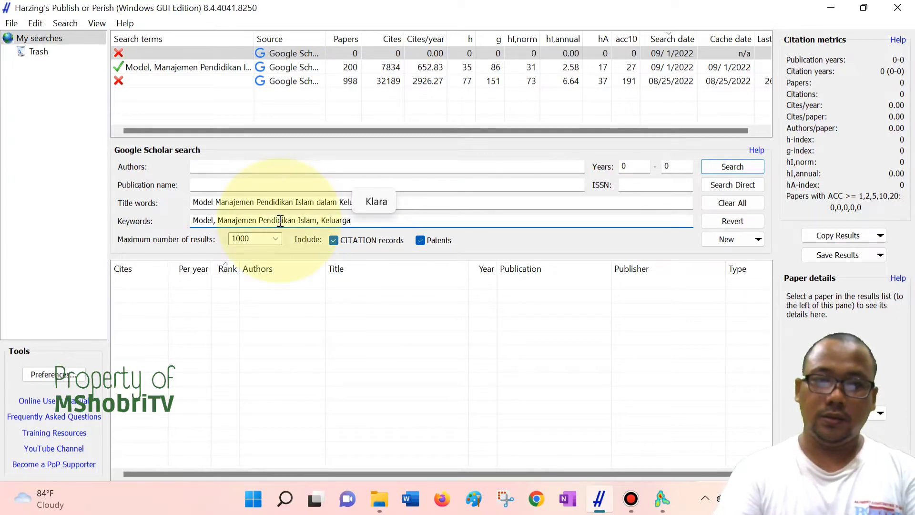
text(, Muslim)
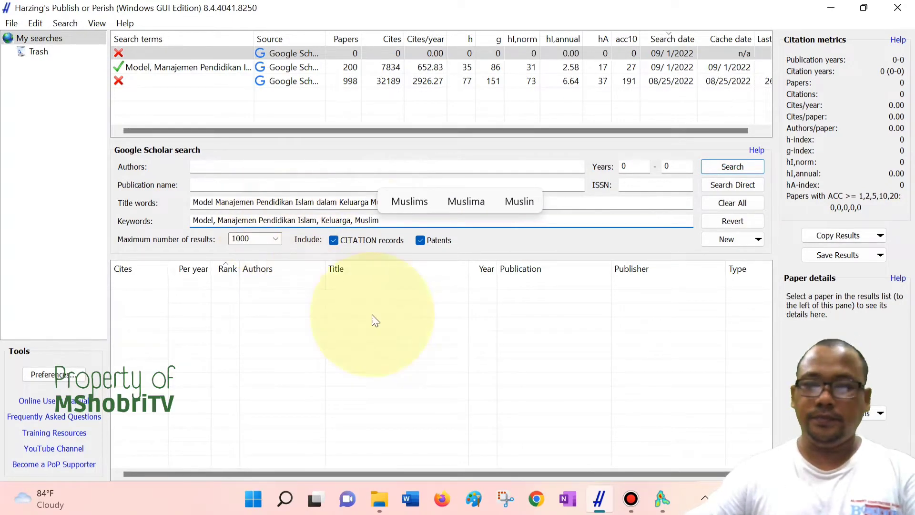
Restrict the search to publication years 2012 through 2022.
click(636, 167)
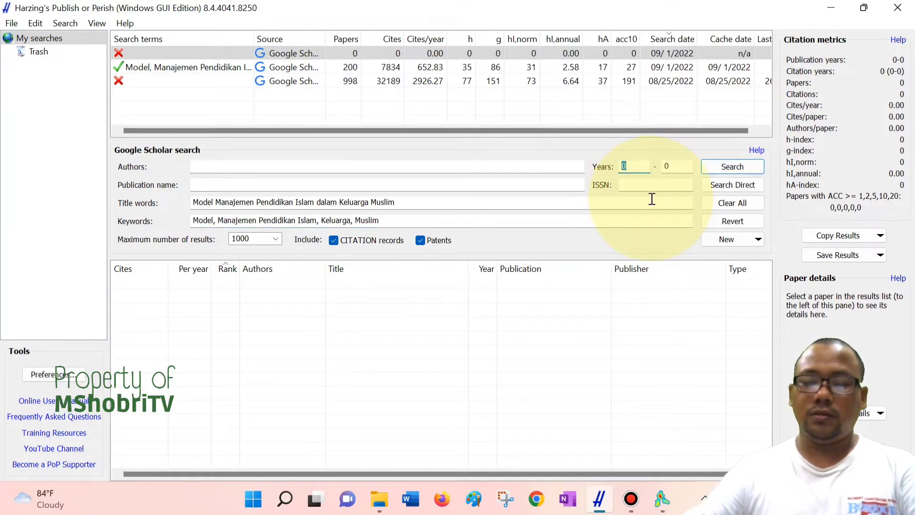
text(2012)
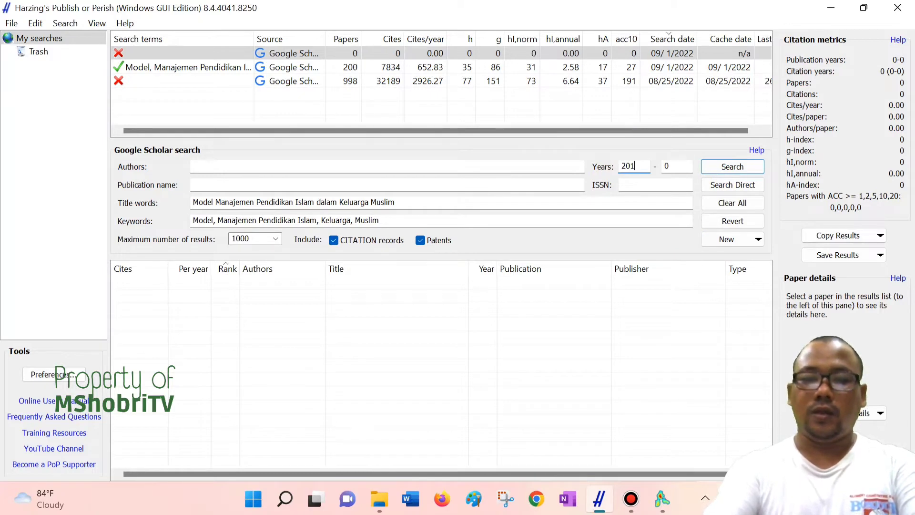
click(685, 171)
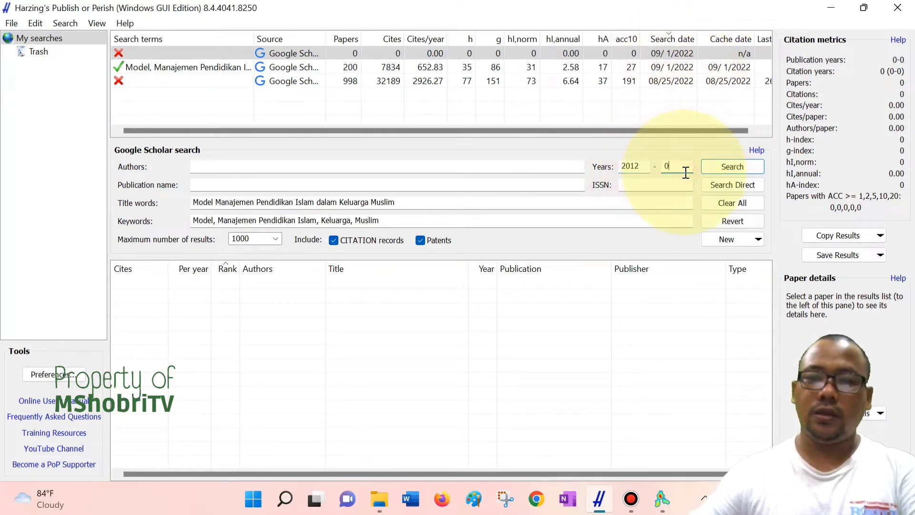
text(2022)
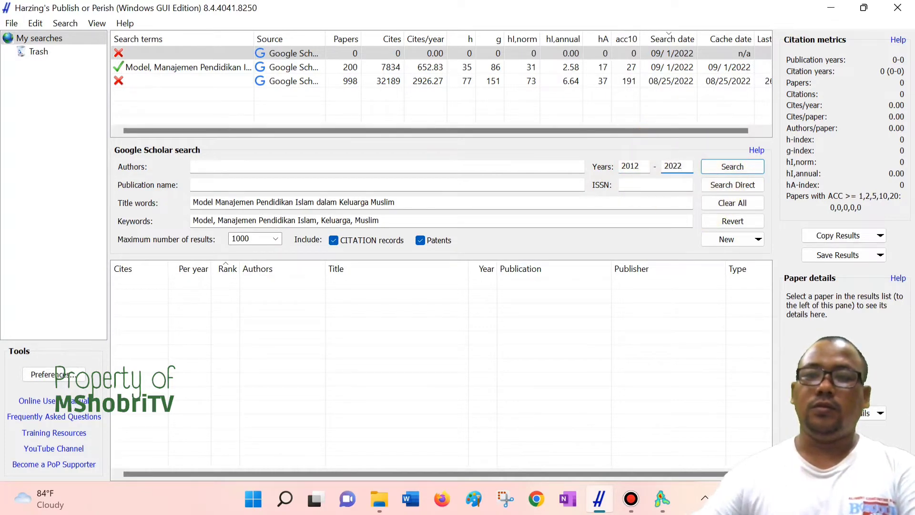
Set the maximum number of results to 200, run the search and dismiss the resulting message.
click(276, 239)
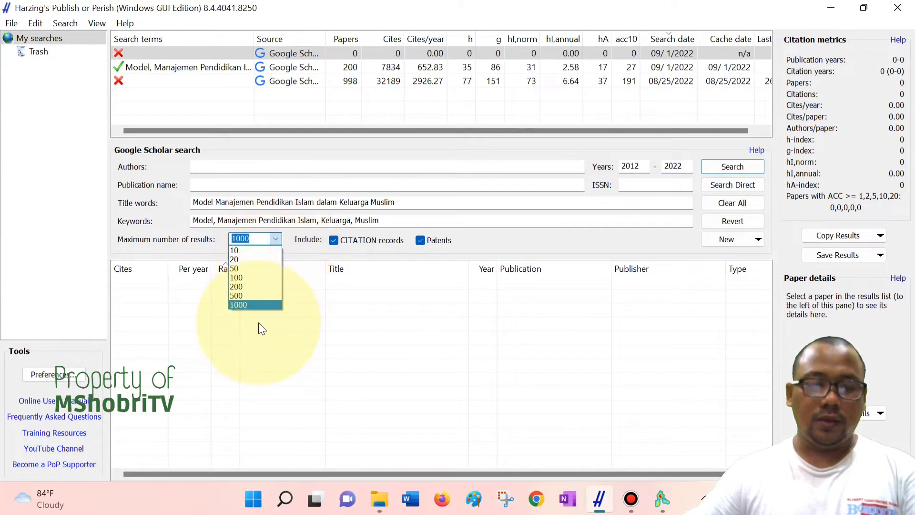
click(261, 287)
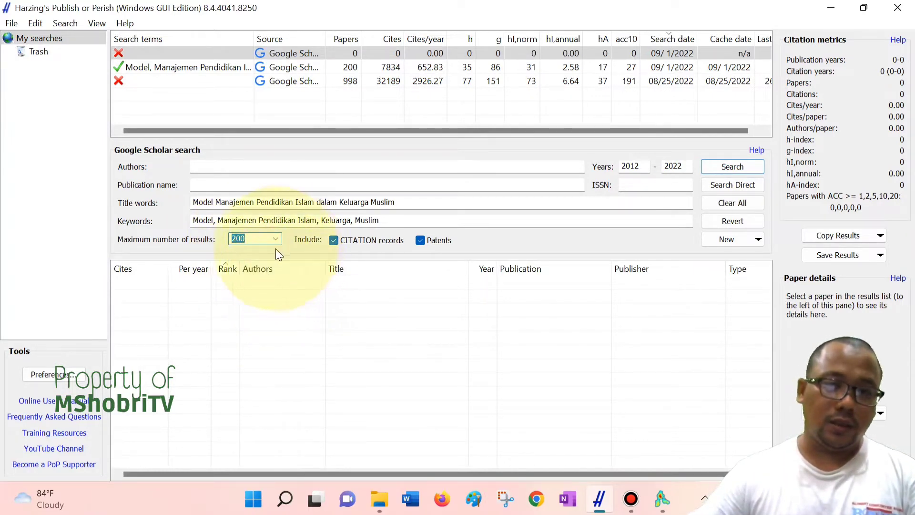
click(261, 238)
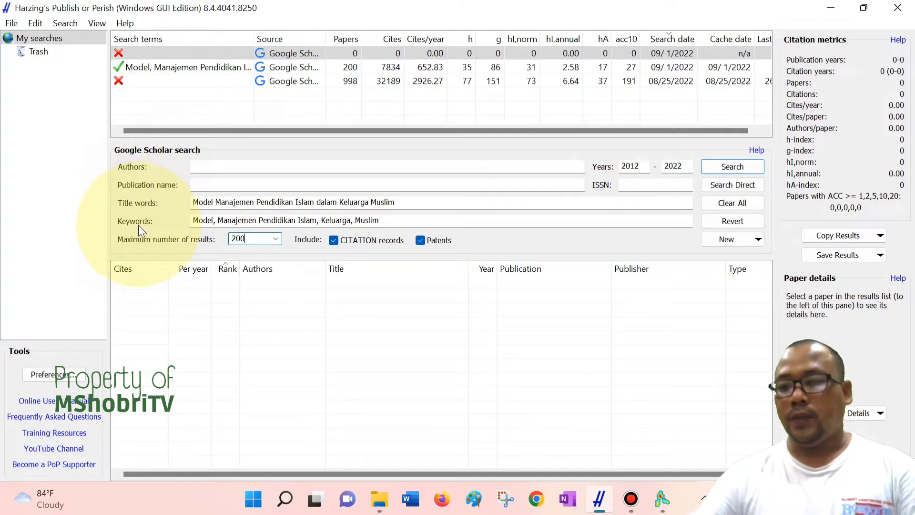
click(746, 171)
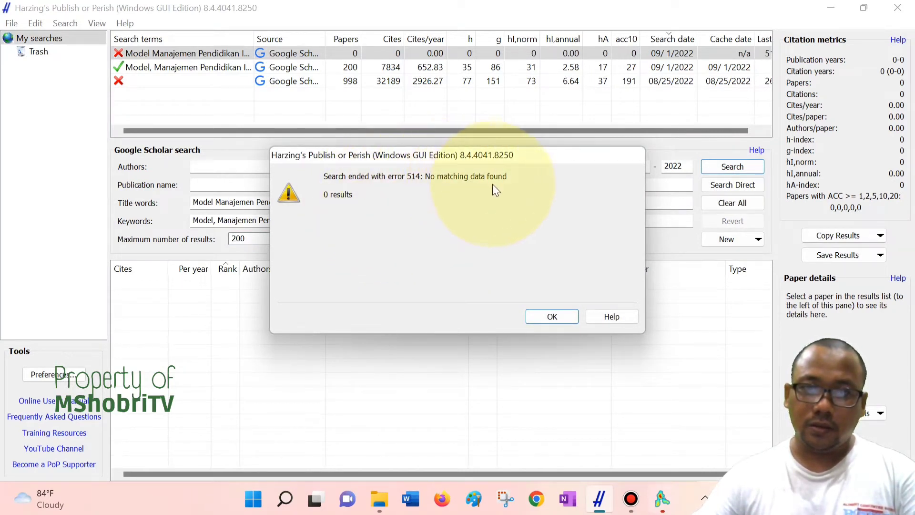
click(568, 318)
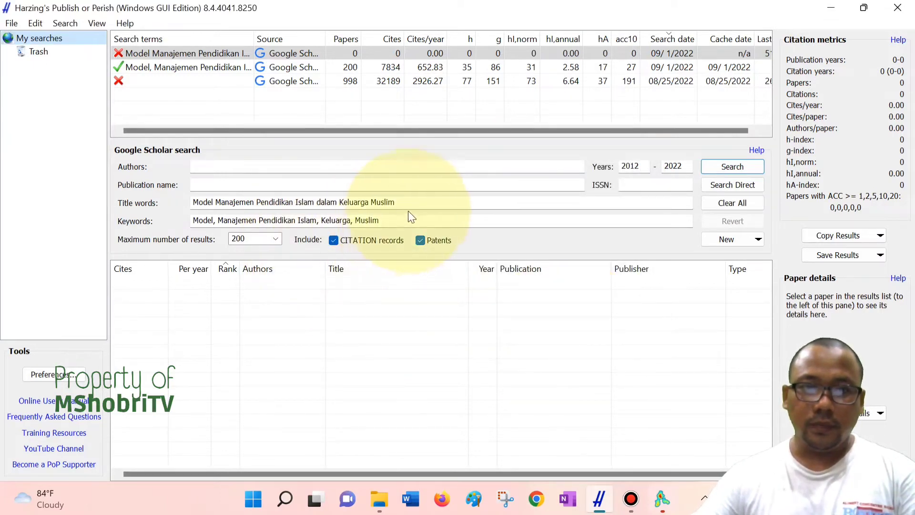
Clear the title words and run the search again with the keywords alone.
drag(410, 202, 113, 199)
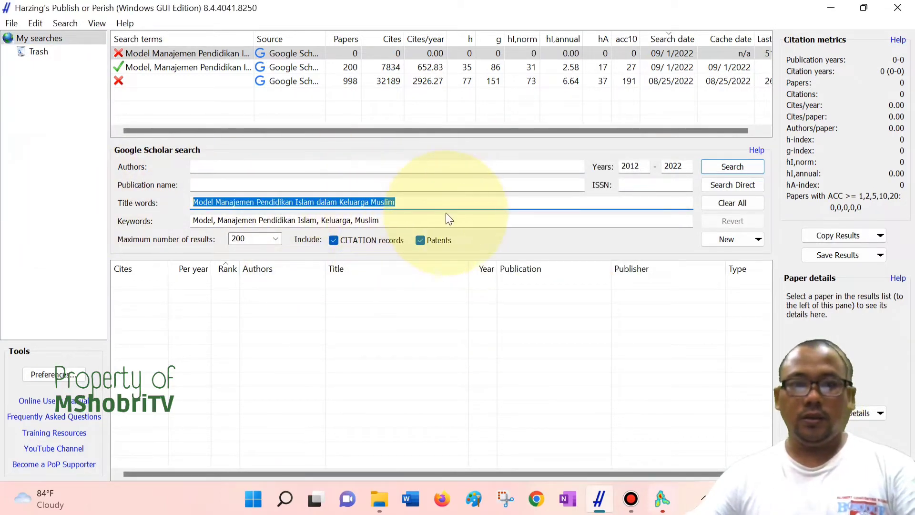
key(Delete)
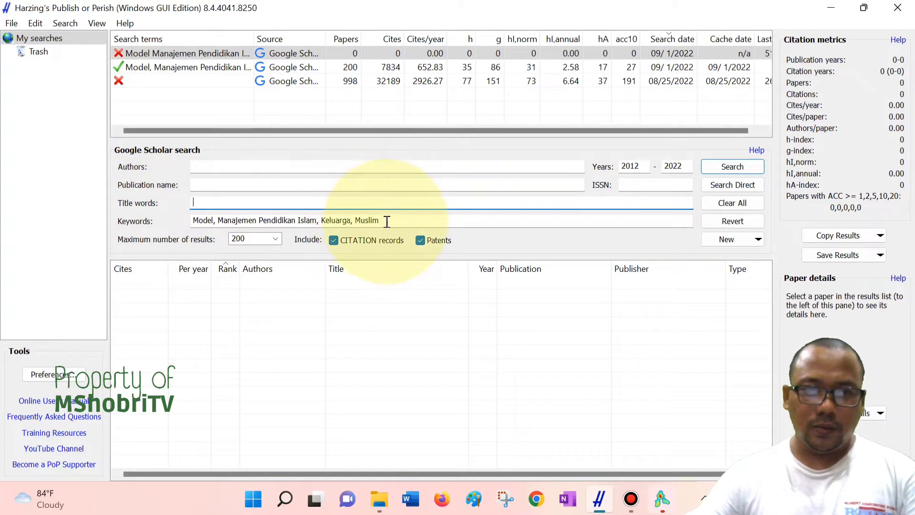
drag(384, 221, 164, 221)
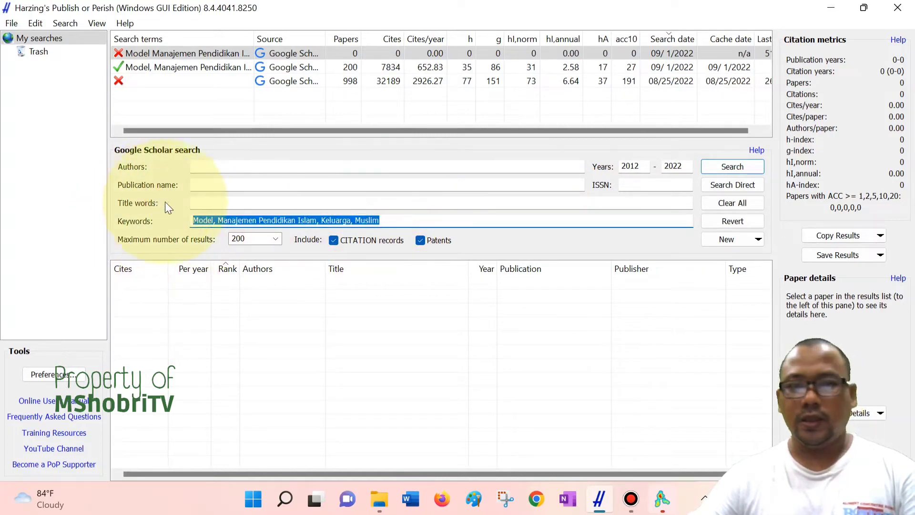
click(738, 167)
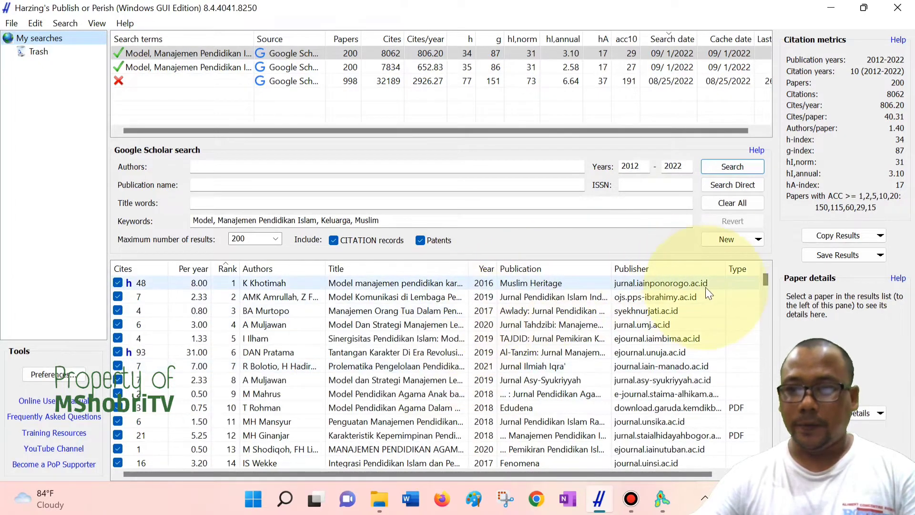
Open the web page of the top-ranked paper, published in Muslim Heritage, and highlight the article's title.
click(397, 282)
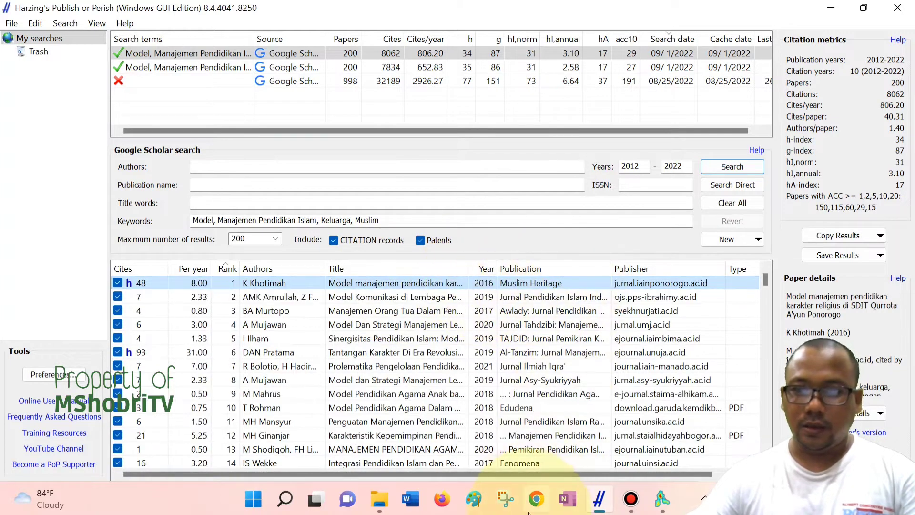
drag(534, 476, 589, 476)
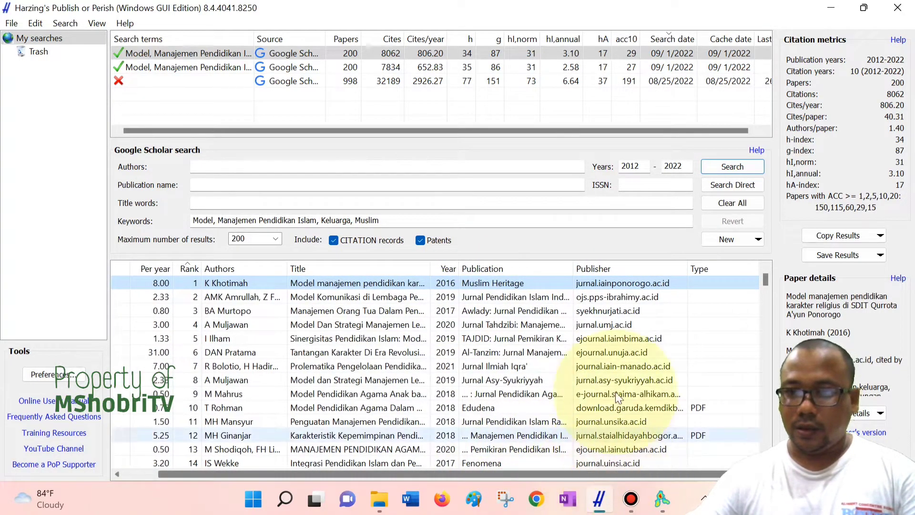
click(560, 285)
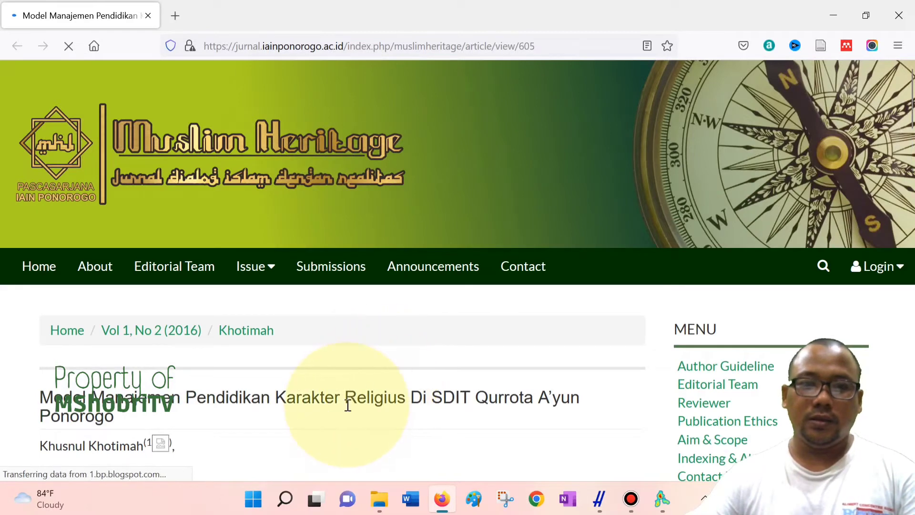
scroll(346, 405, down, 5)
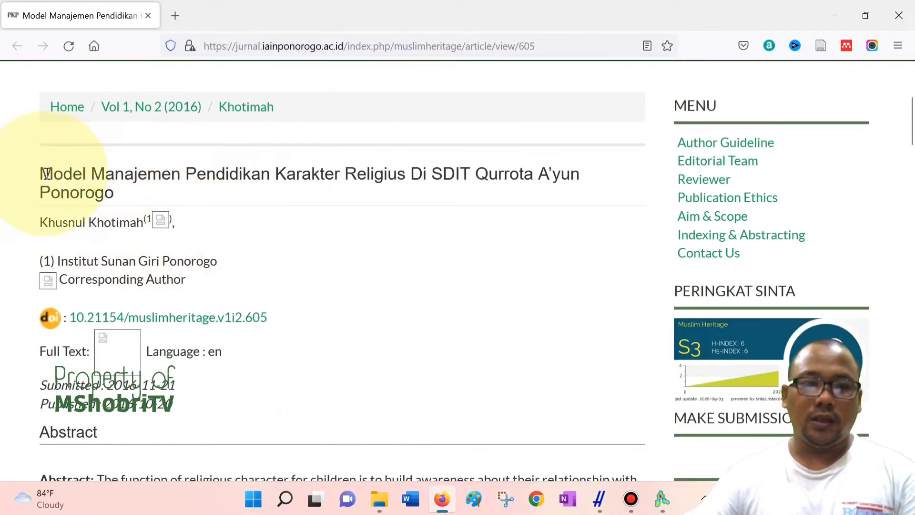
drag(43, 172, 114, 193)
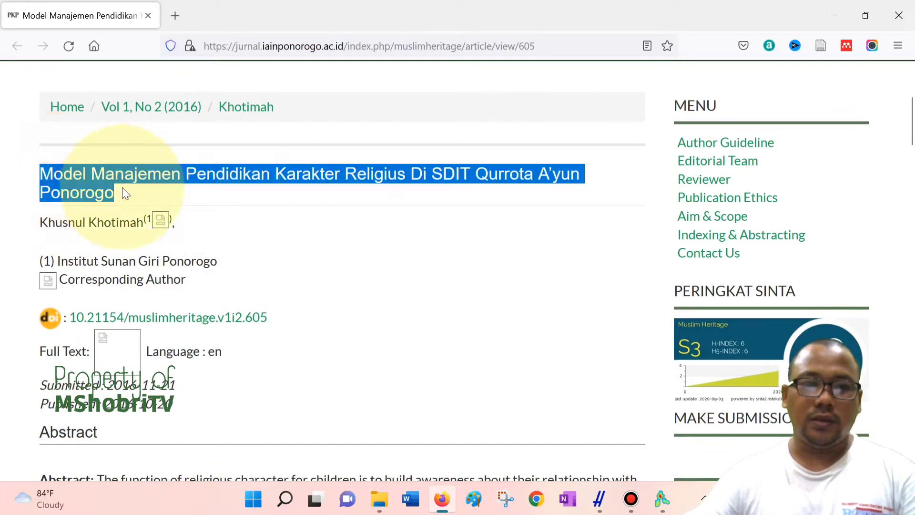
Switch back to Publish or Perish and widen the Title column of the results list enough to show full paper titles.
click(602, 500)
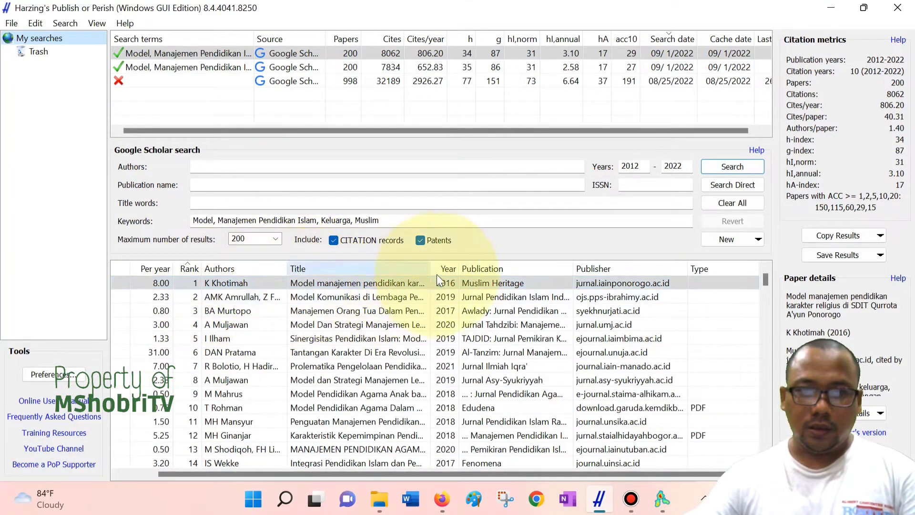
drag(431, 269, 639, 262)
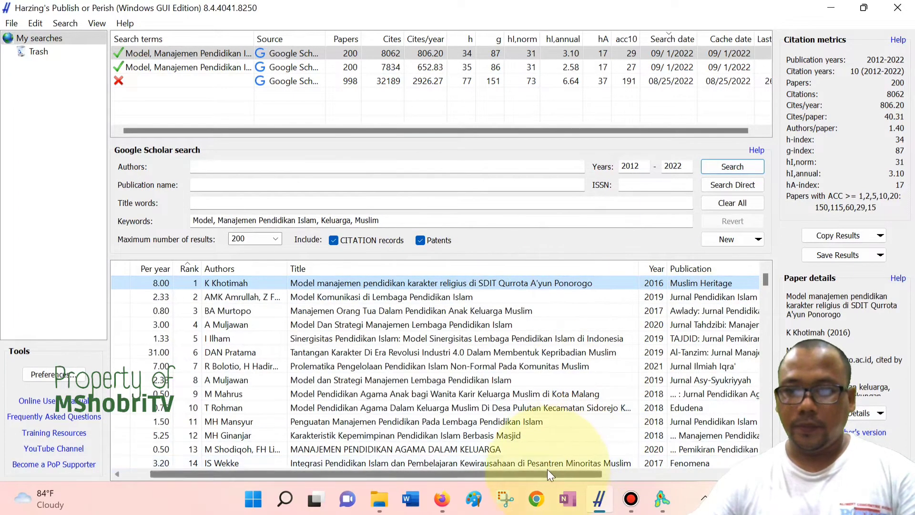
drag(542, 474, 702, 454)
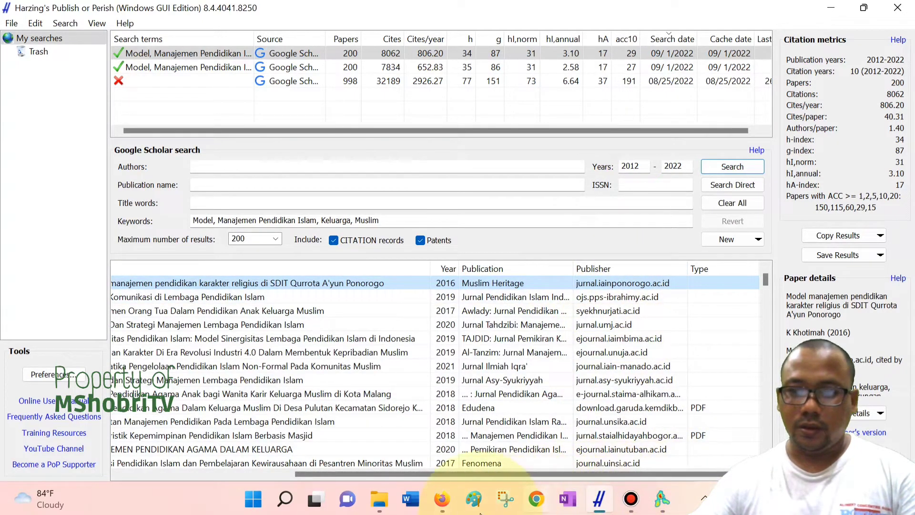
Return to the article page in Firefox and examine its title, abstract, keywords and article metrics.
click(441, 502)
click(286, 223)
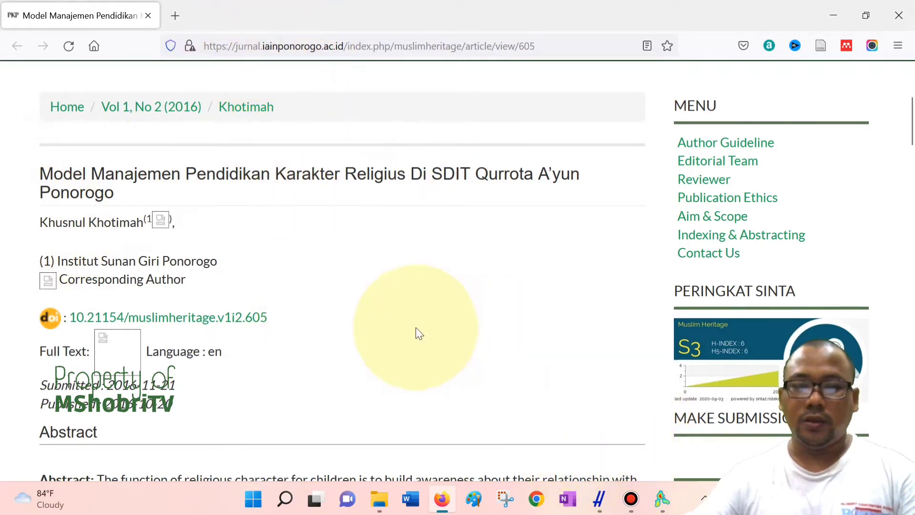
scroll(377, 325, down, 6)
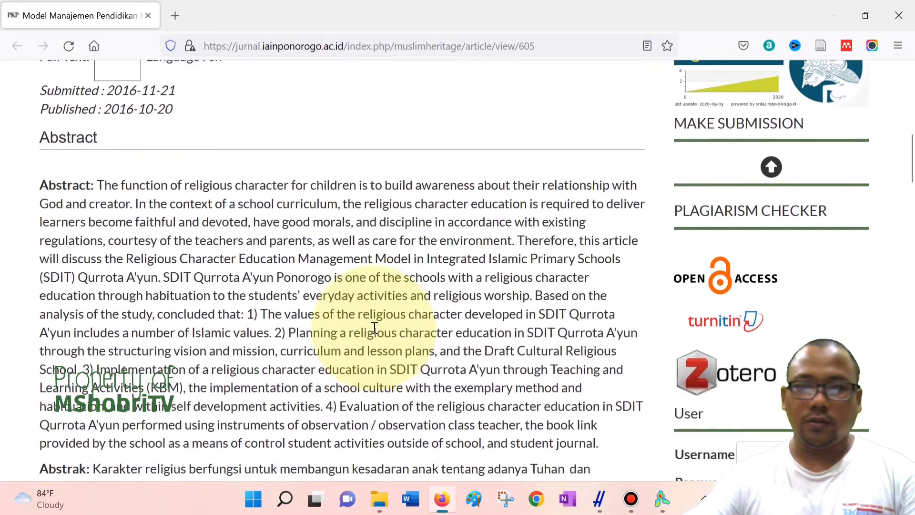
scroll(377, 329, down, 18)
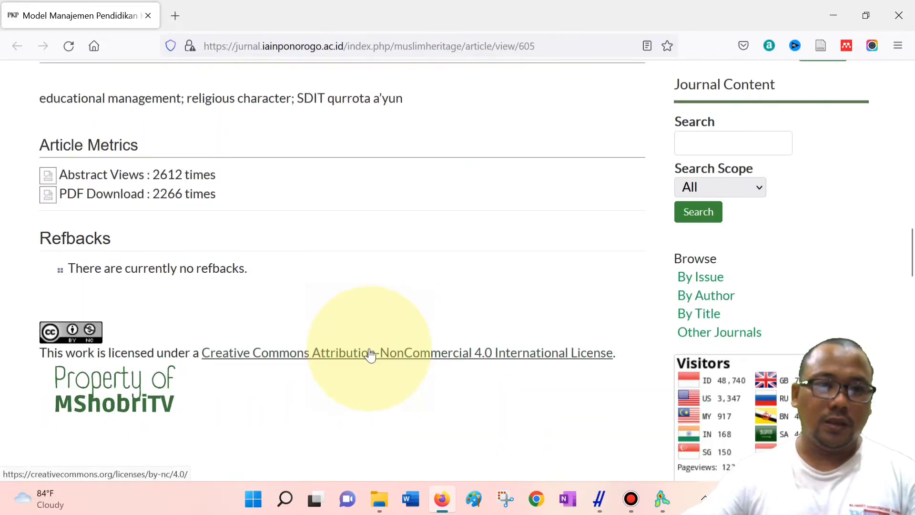
scroll(374, 348, up, 1)
scroll(394, 329, up, 8)
scroll(394, 329, up, 5)
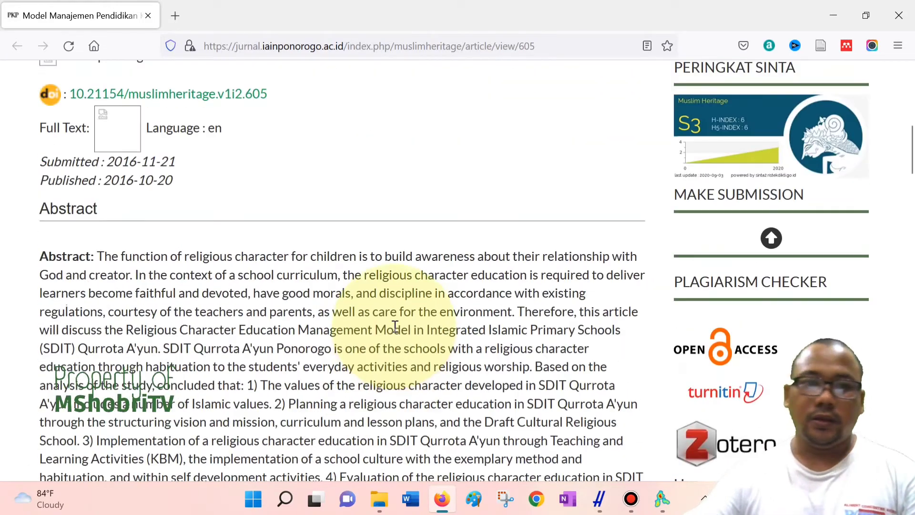
scroll(395, 327, up, 7)
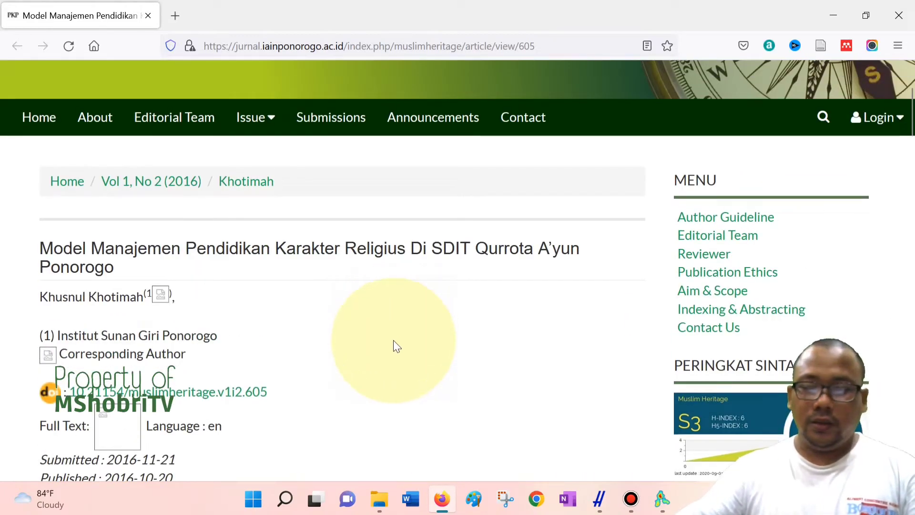
scroll(225, 294, down, 8)
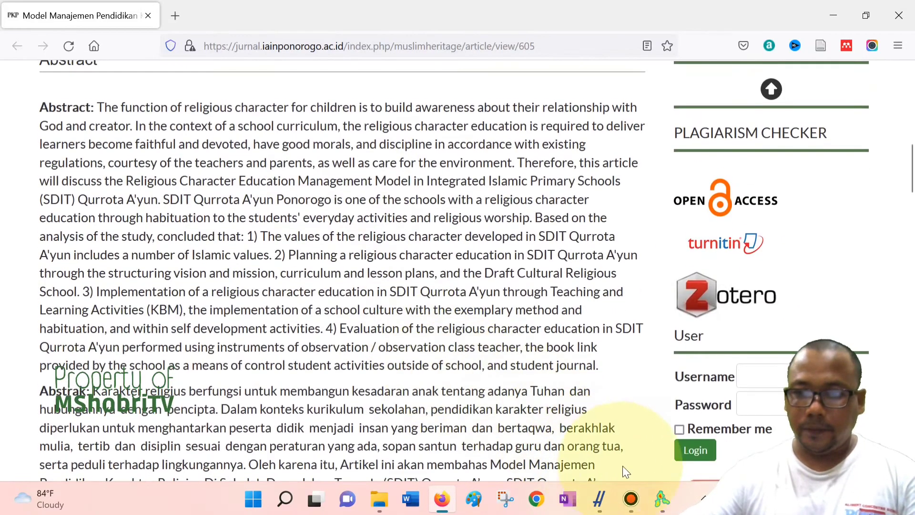
Switch back to Publish or Perish and review the citations, authors and titles in the results list.
click(599, 506)
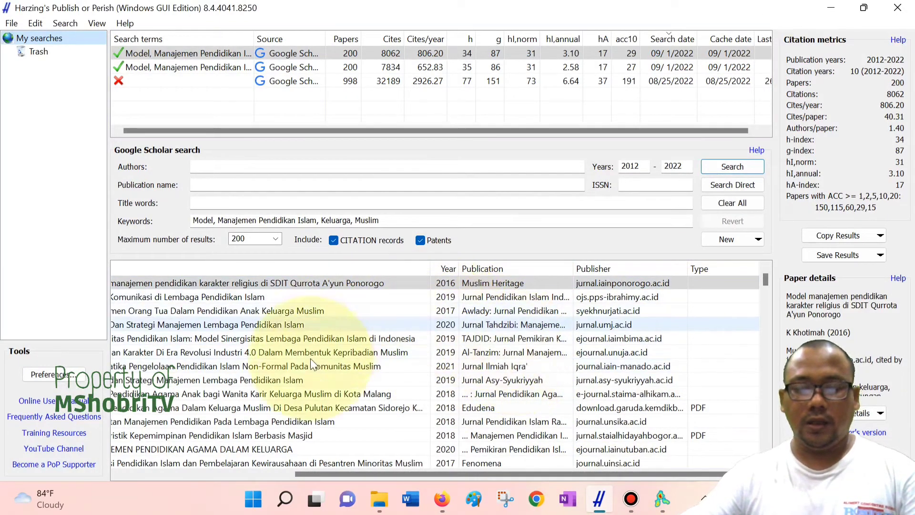
drag(473, 473, 293, 482)
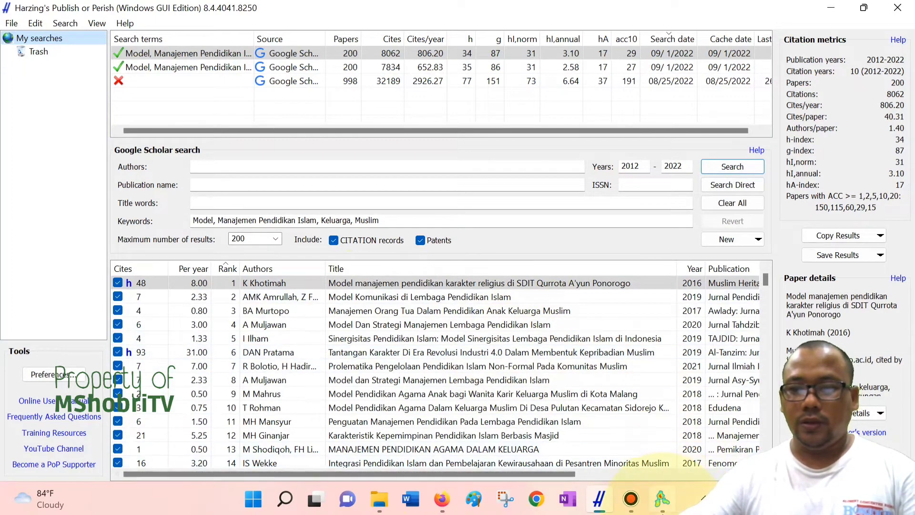
click(662, 499)
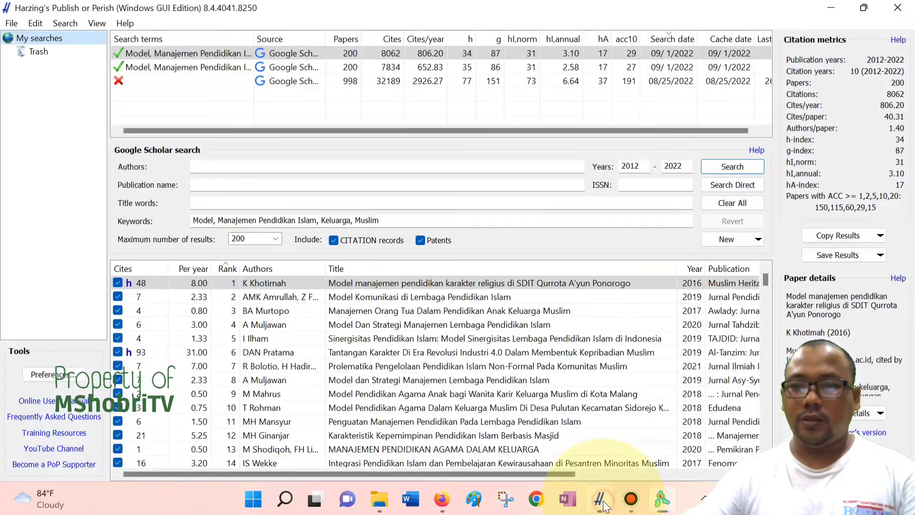
click(600, 499)
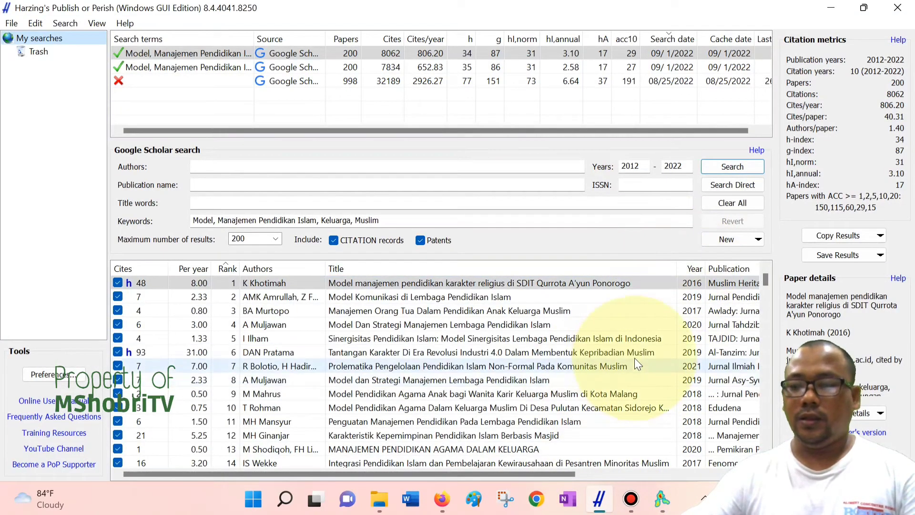
scroll(634, 359, down, 1)
scroll(636, 357, up, 1)
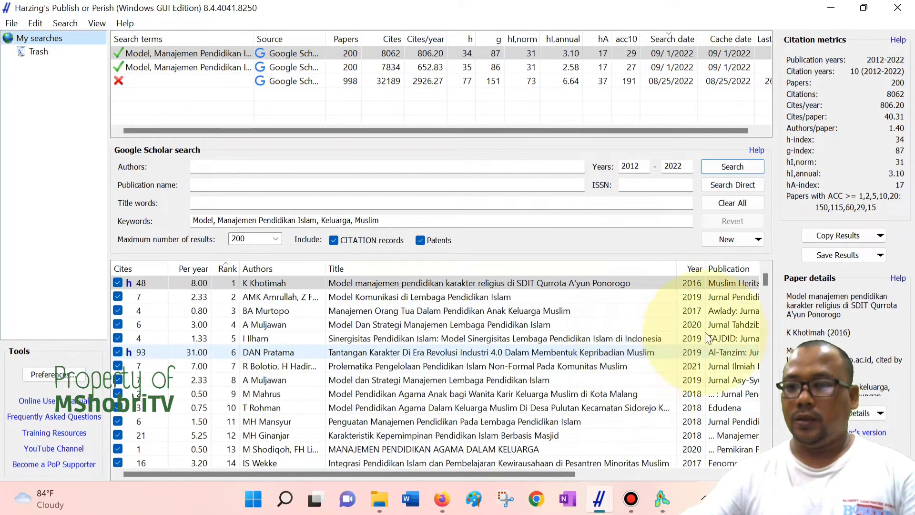
Start exporting the search results in RIS/RefManager format and choose the Documents library as the save location.
click(877, 255)
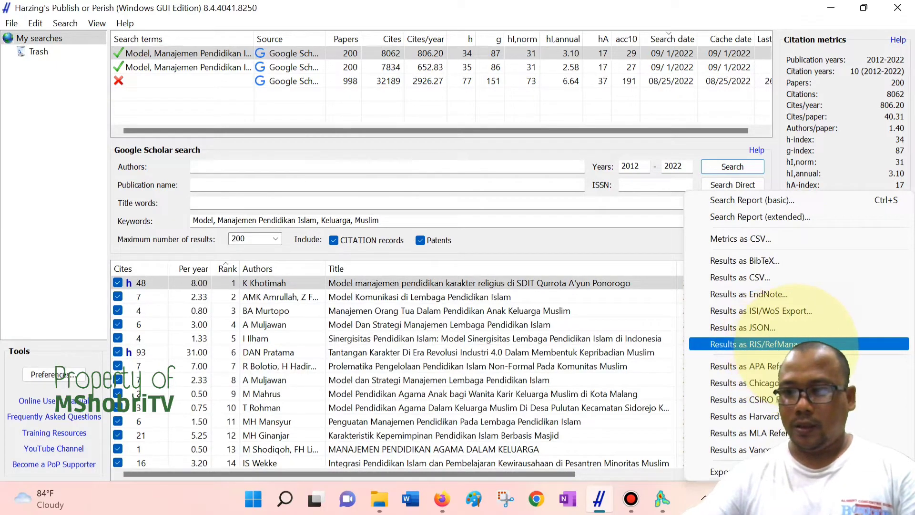
click(801, 343)
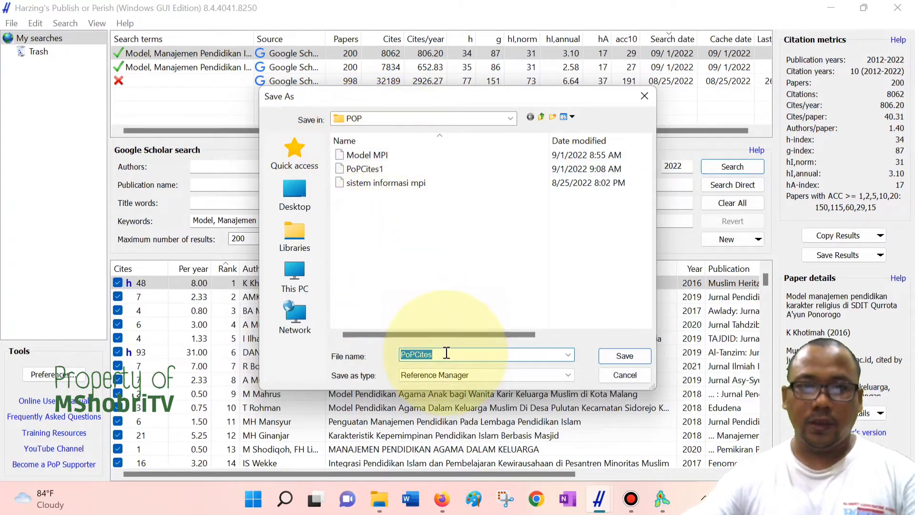
click(303, 238)
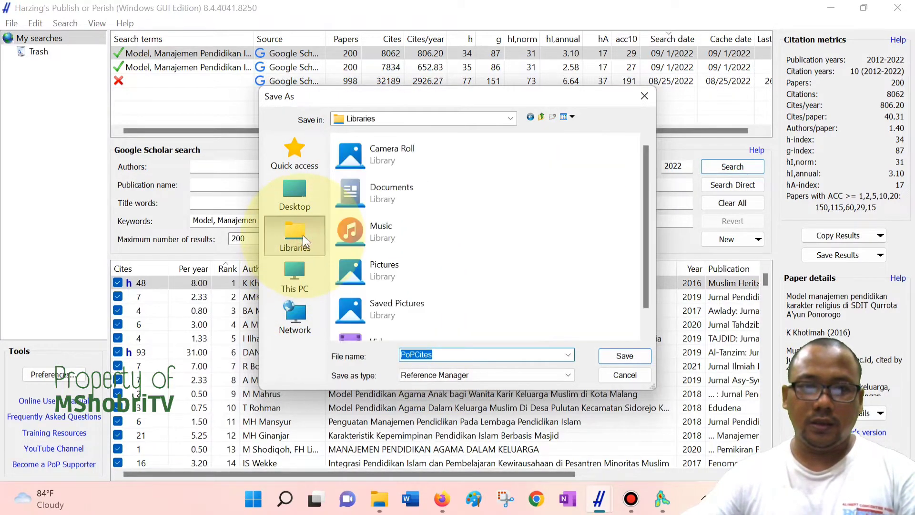
double_click(437, 189)
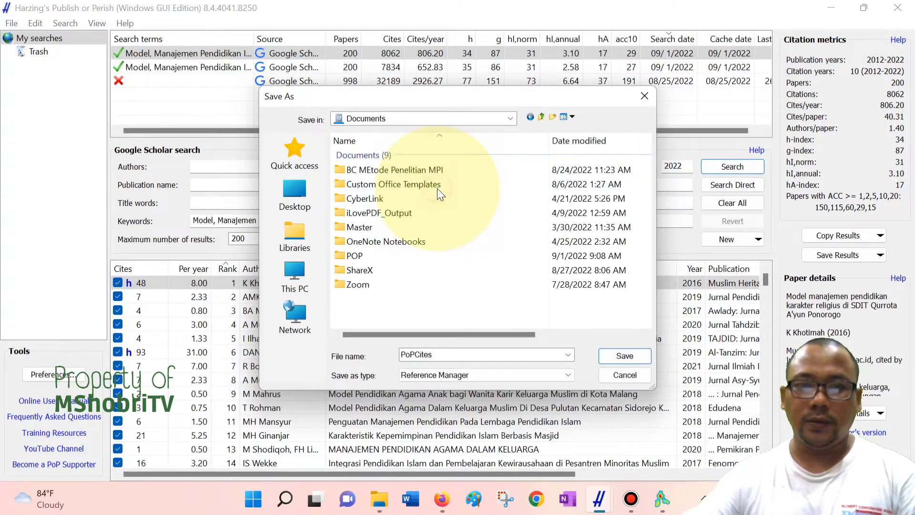
Name the export file "Model MPI Keluarga" and save it as a Reference Manager file.
double_click(447, 354)
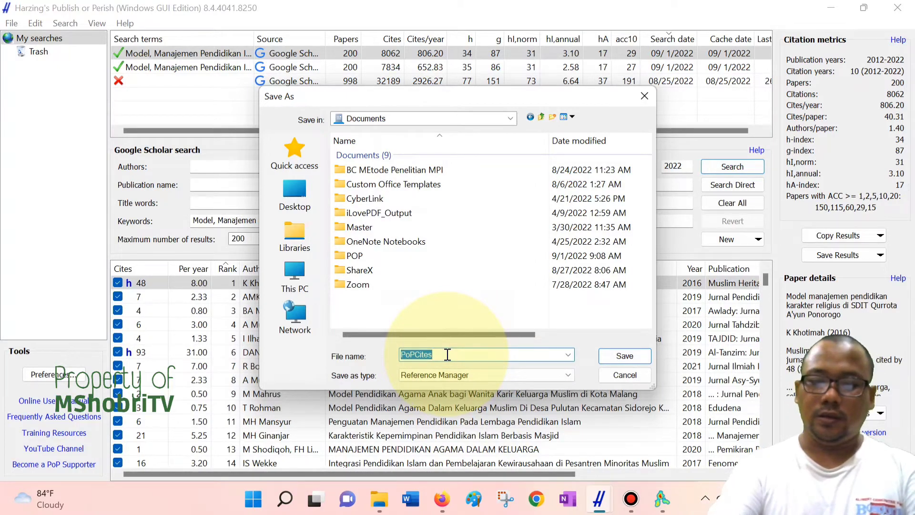
text(MOdel )
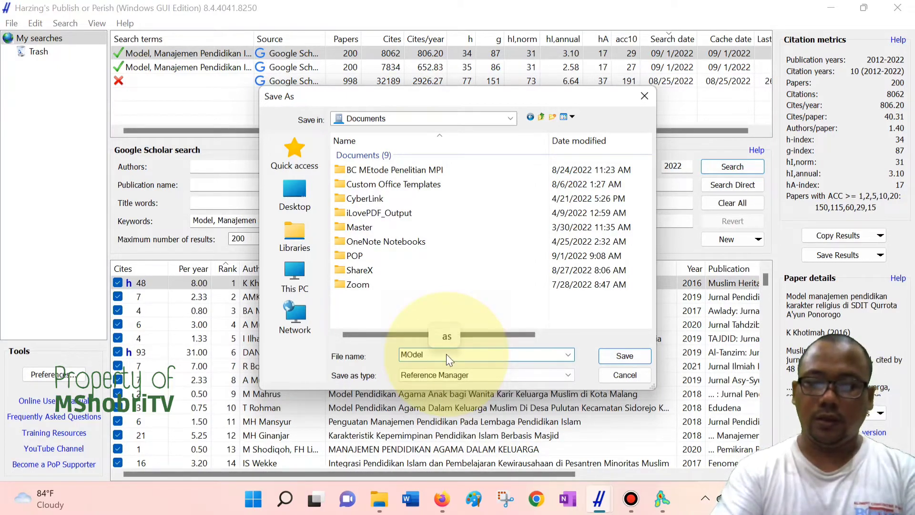
text(MPI Keluarga)
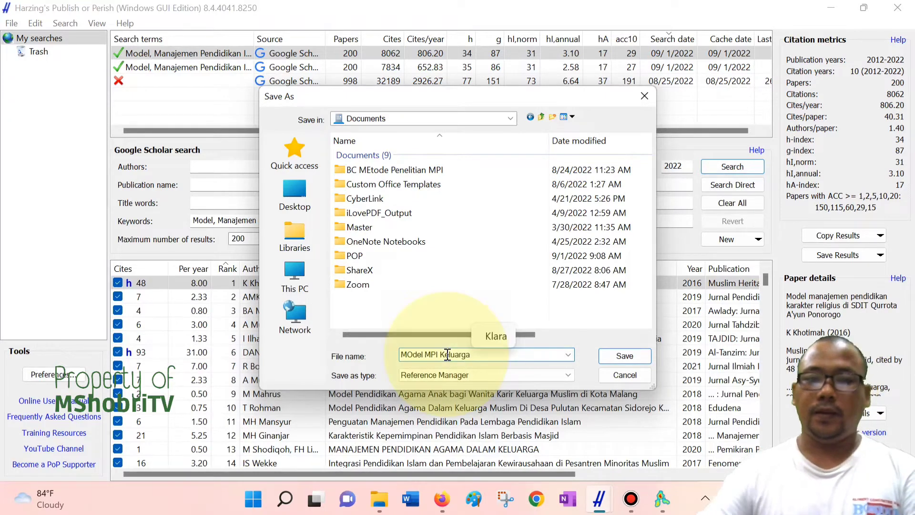
click(415, 358)
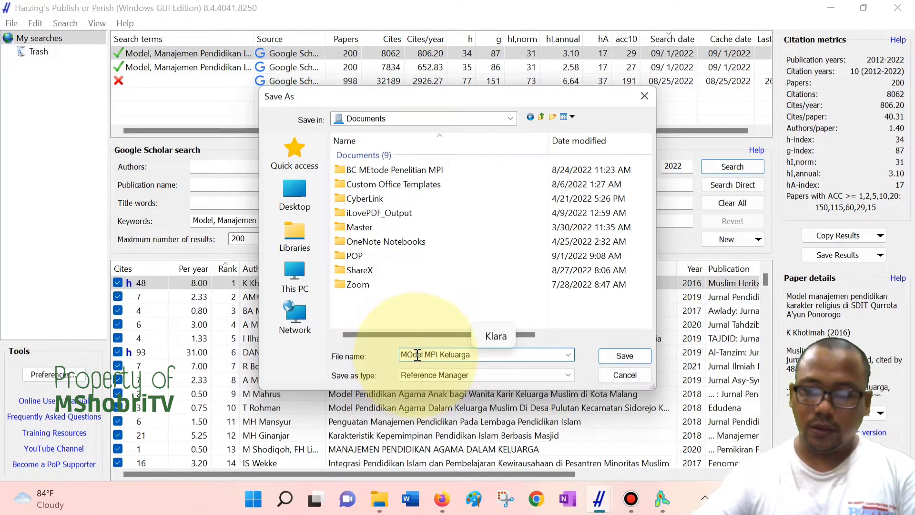
key(BackSpace)
text(o)
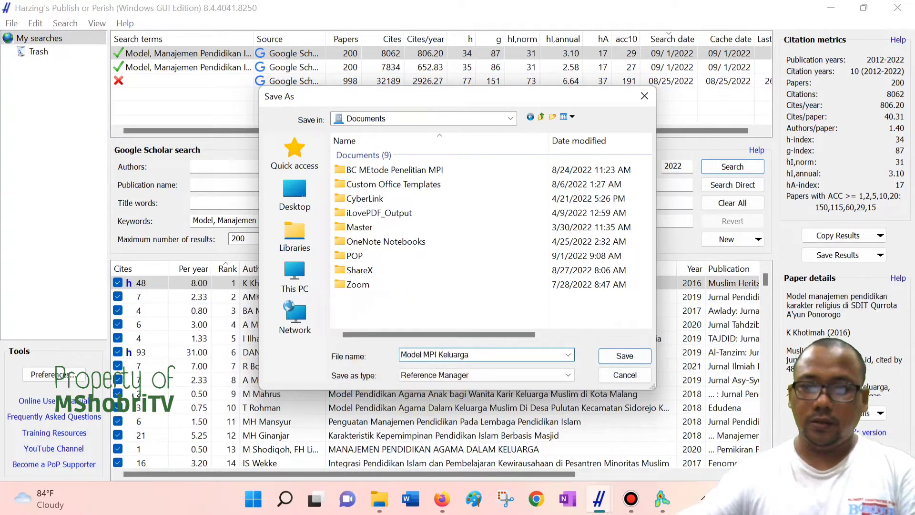
click(625, 355)
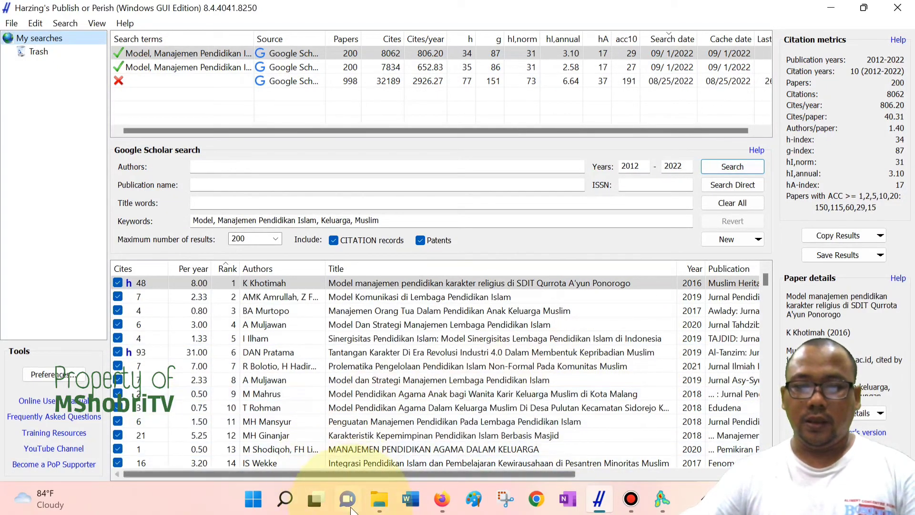
Switch to File Explorer and locate the exported Model MPI Keluarga file in the Documents folder.
mouse_move(383, 510)
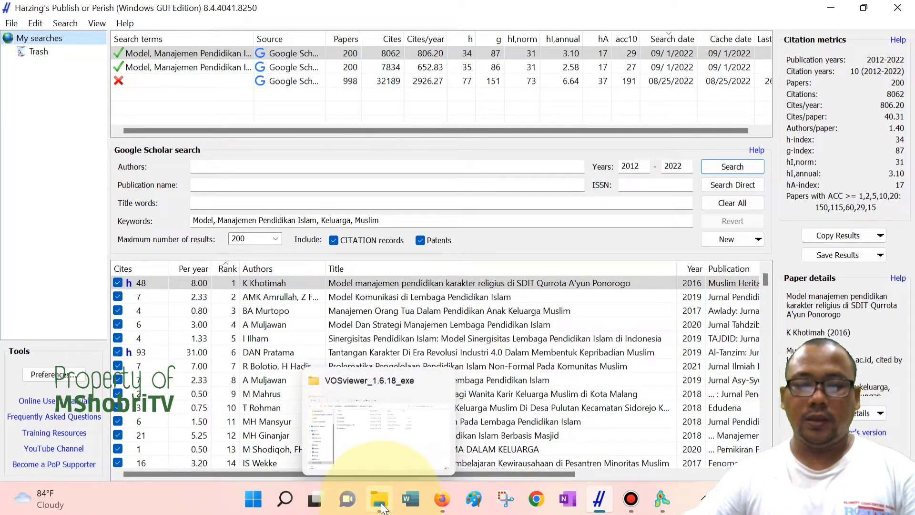
click(396, 442)
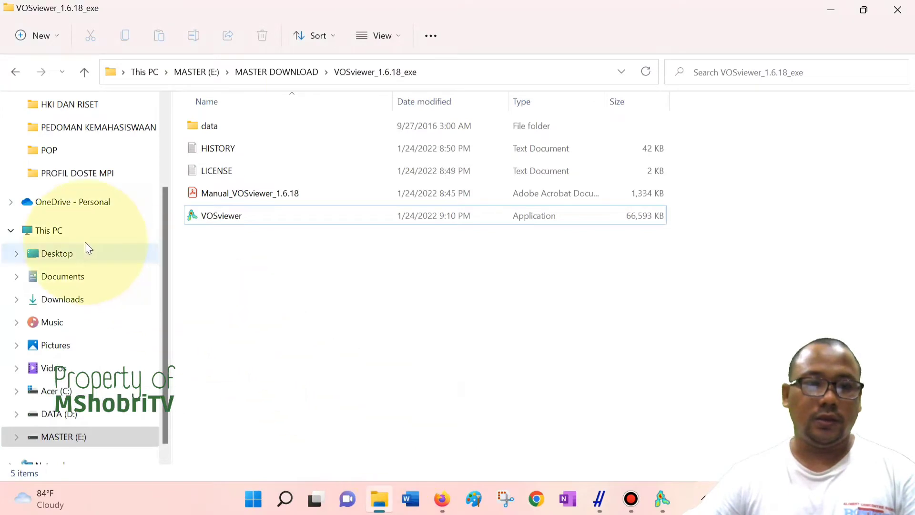
click(90, 278)
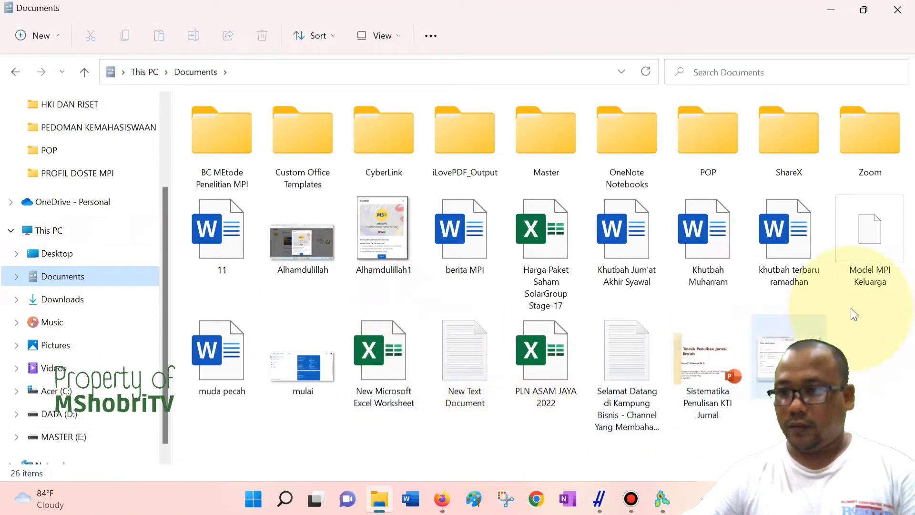
click(877, 228)
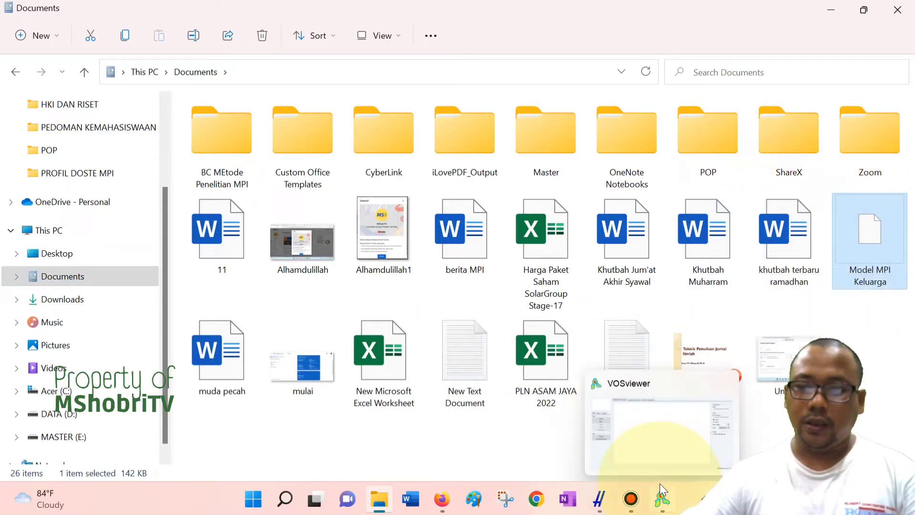
Switch to VOSviewer and start a new map based on text data, read from reference manager files.
click(667, 503)
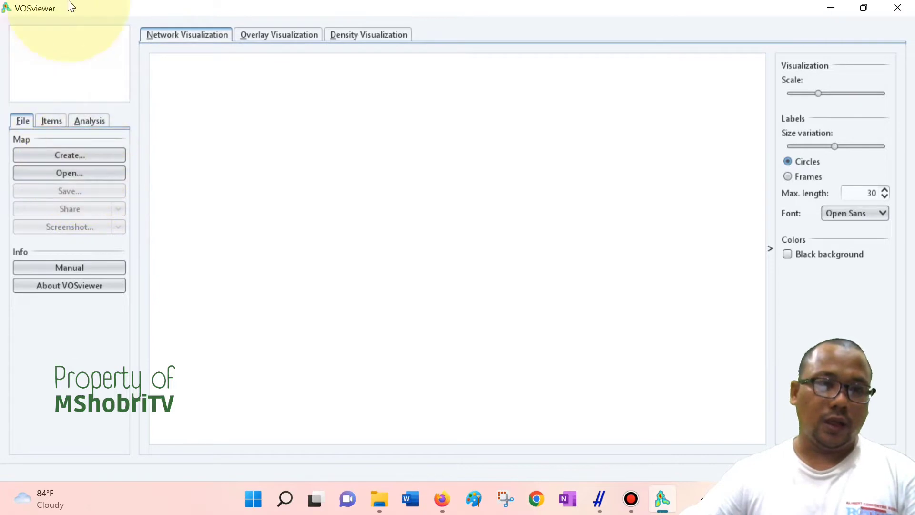
click(72, 159)
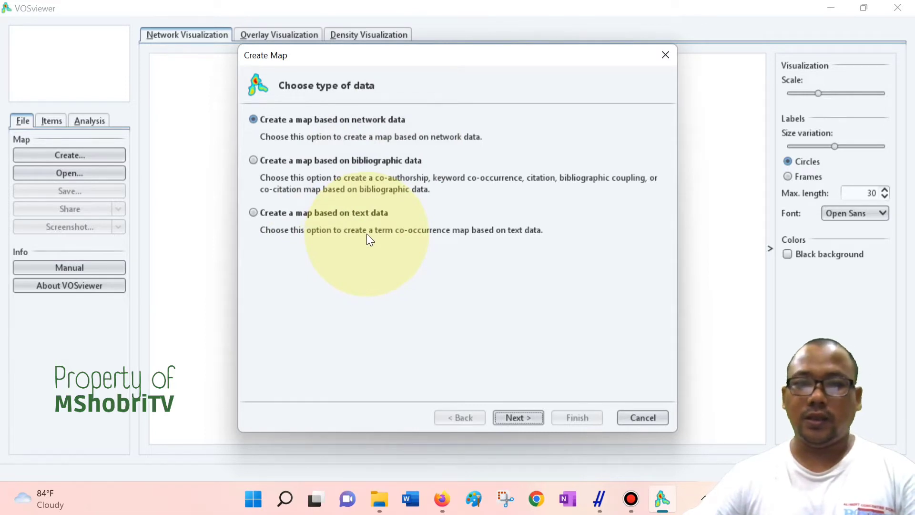
click(253, 214)
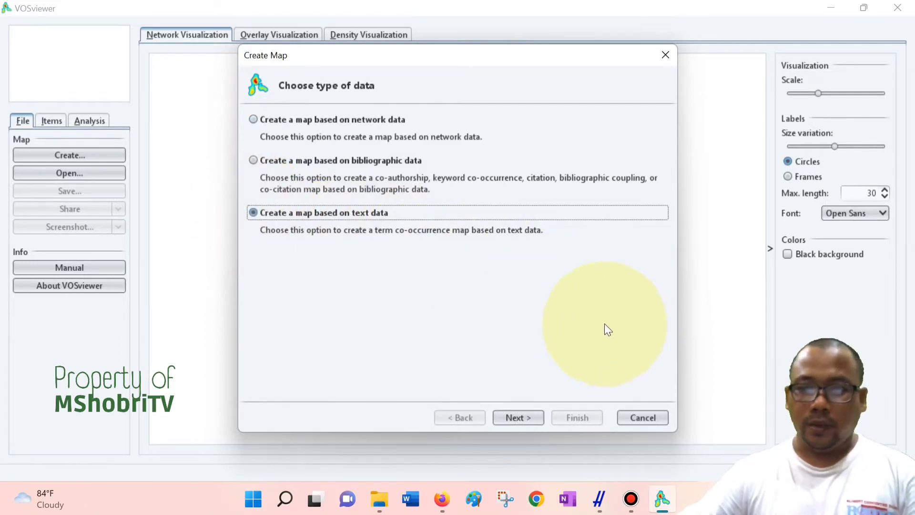
click(528, 421)
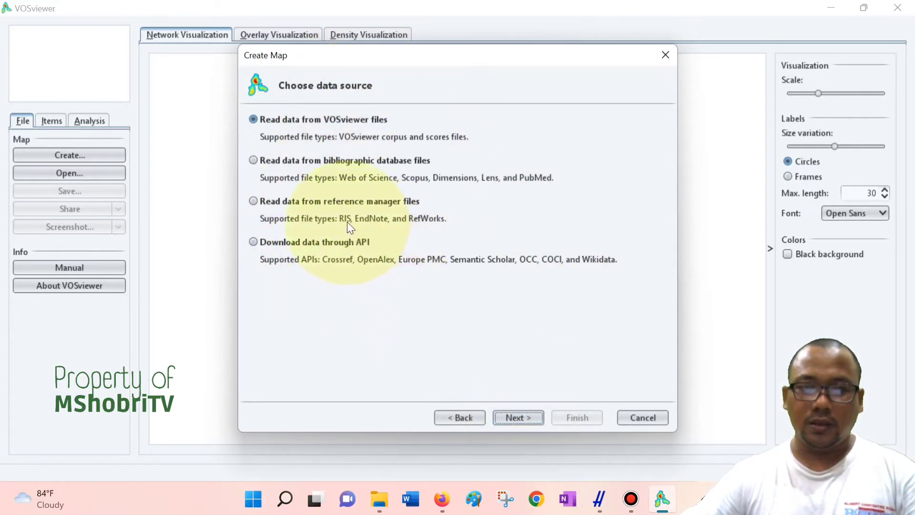
click(254, 202)
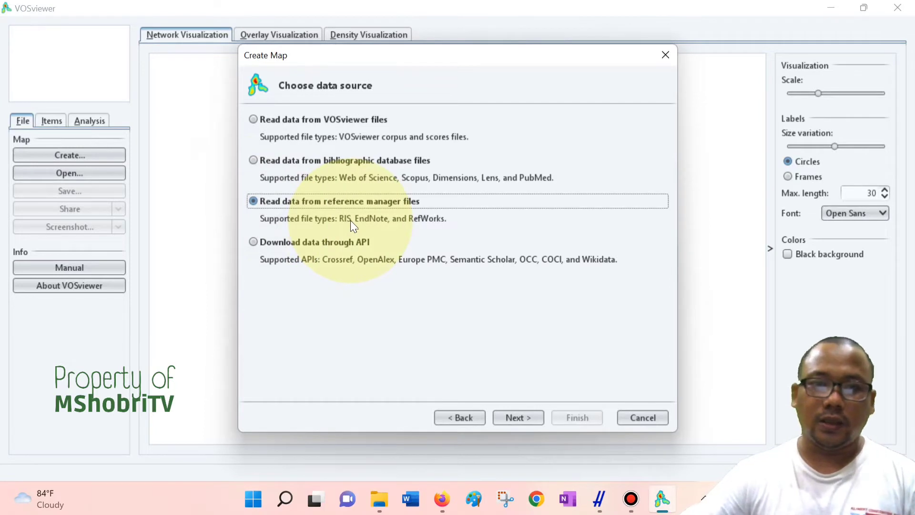
click(513, 418)
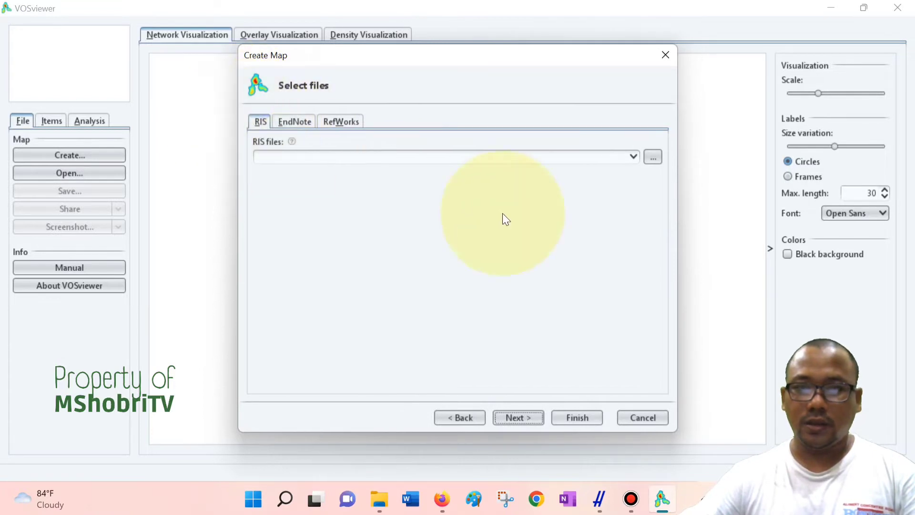
Load Model MPI Keluarga.ris from the Documents folder as the map's RIS source file.
click(654, 157)
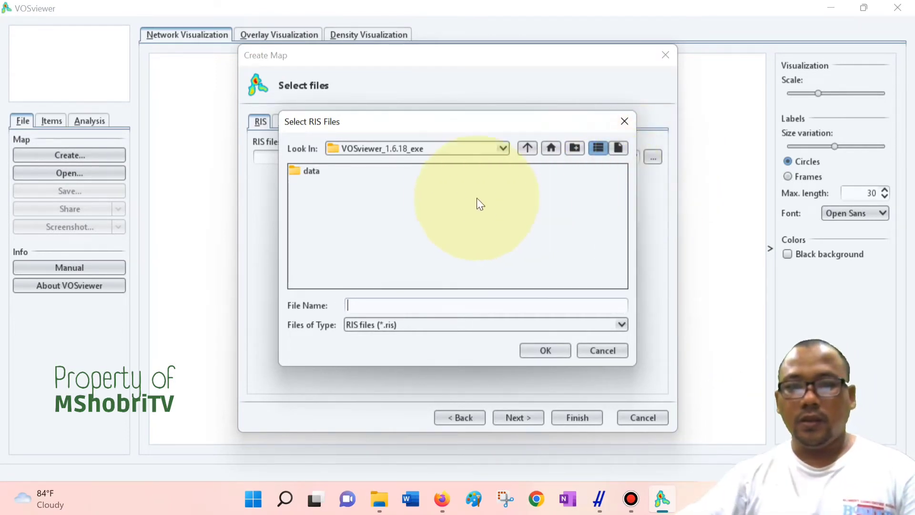
click(504, 148)
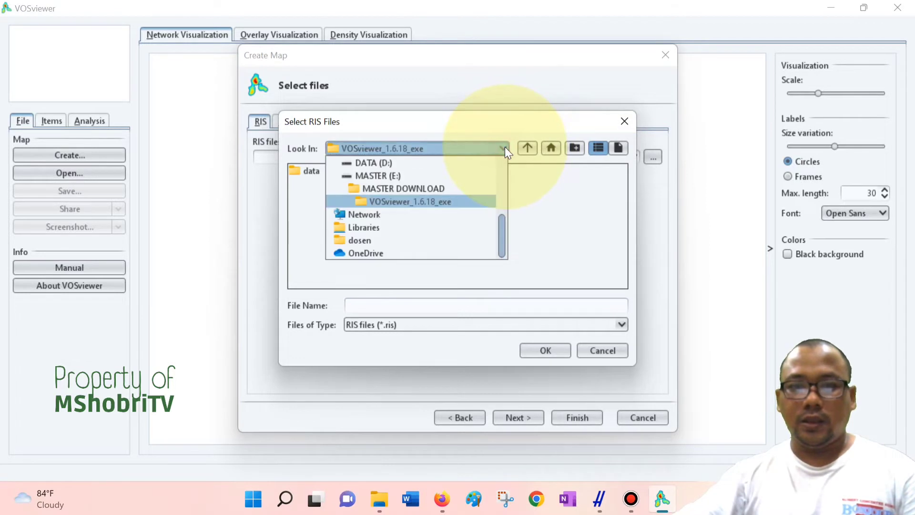
scroll(451, 233, up, 2)
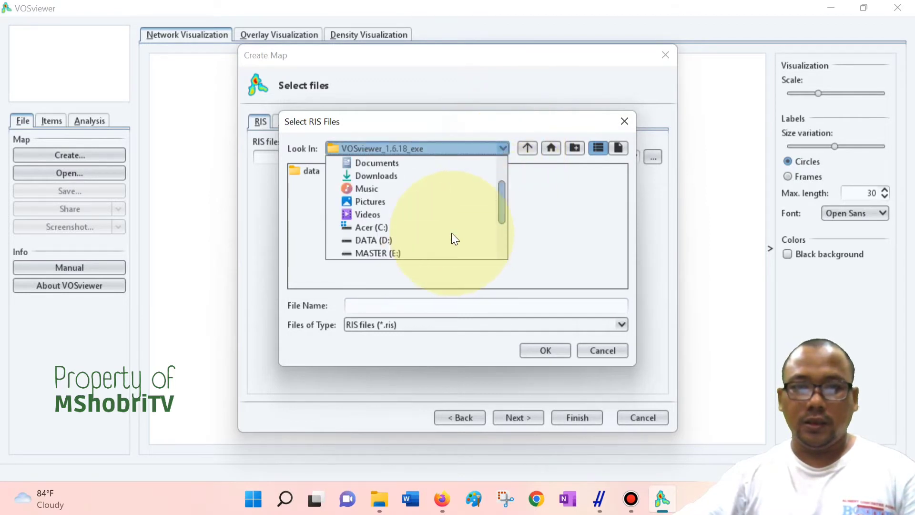
click(410, 162)
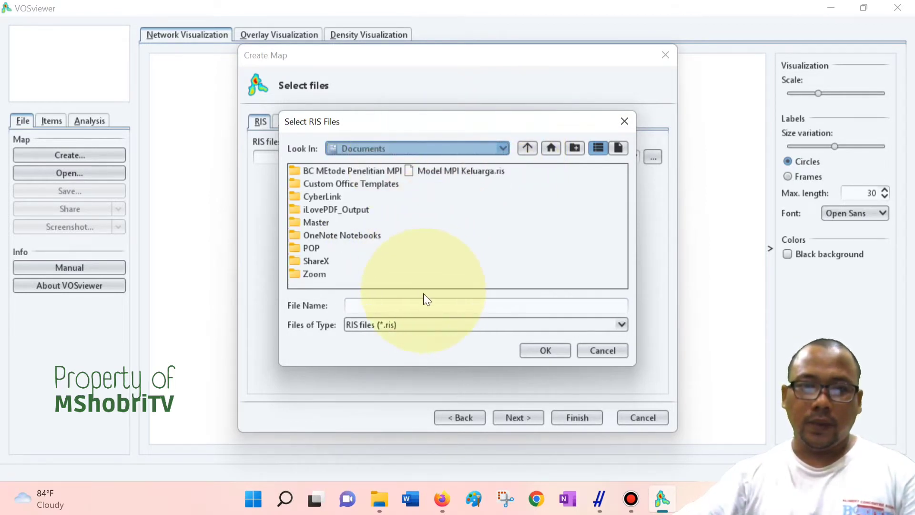
click(470, 171)
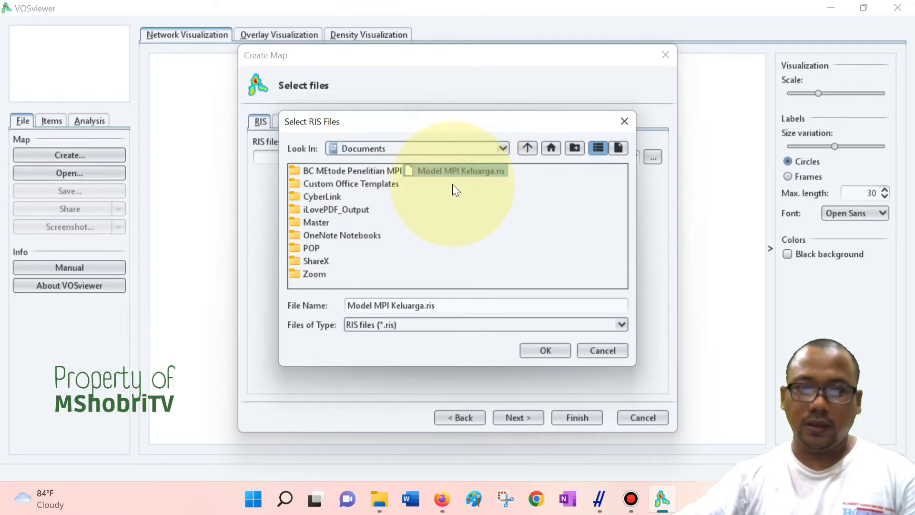
click(547, 351)
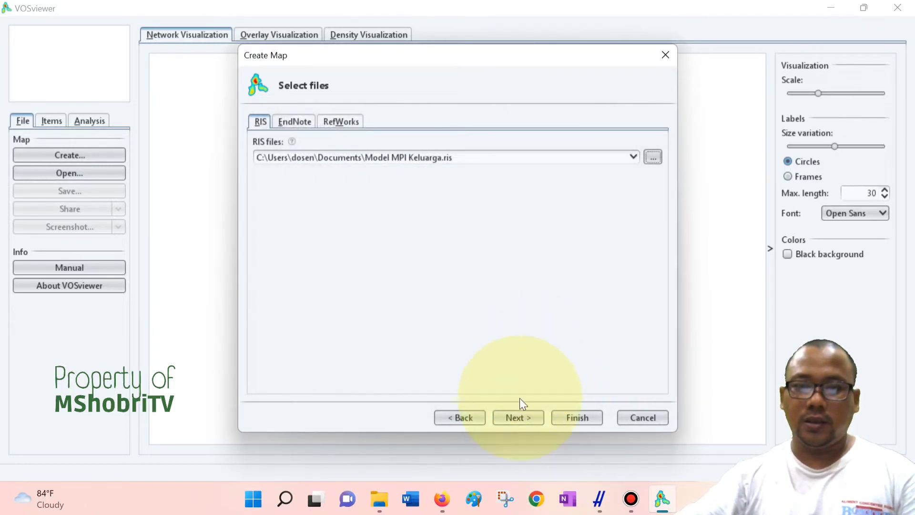
click(520, 418)
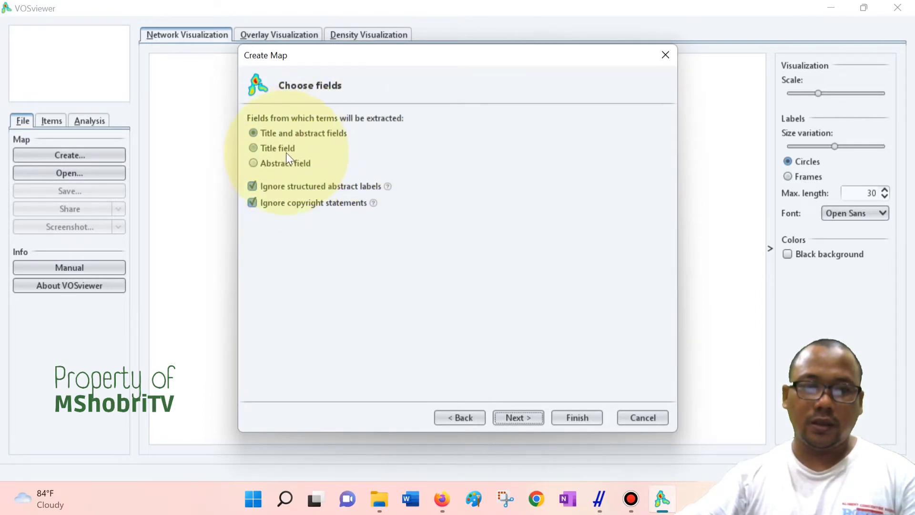
Extract terms from title and abstract fields with binary counting, and set the minimum number of occurrences of a term to 3.
click(522, 420)
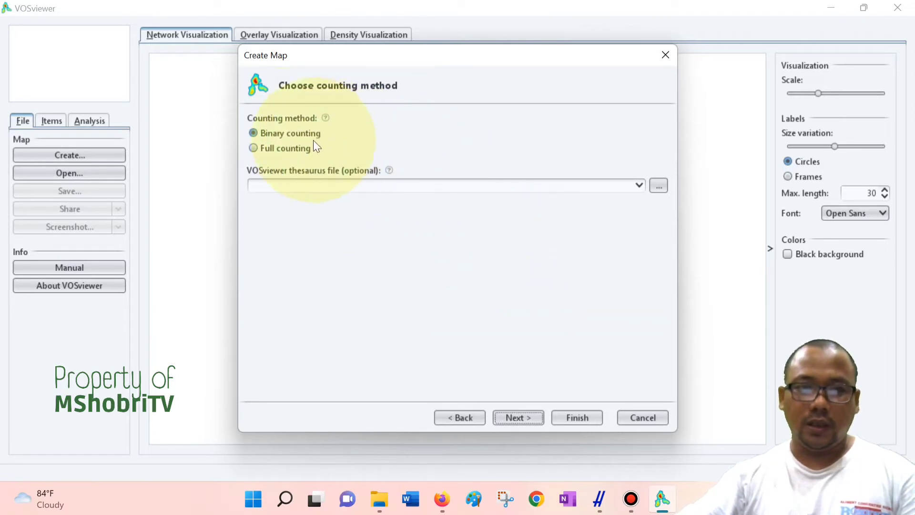
click(522, 419)
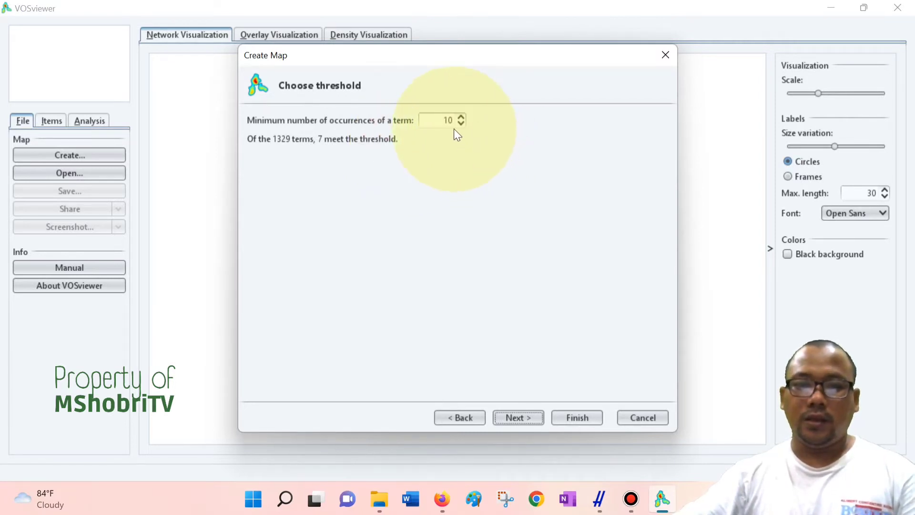
double_click(441, 120)
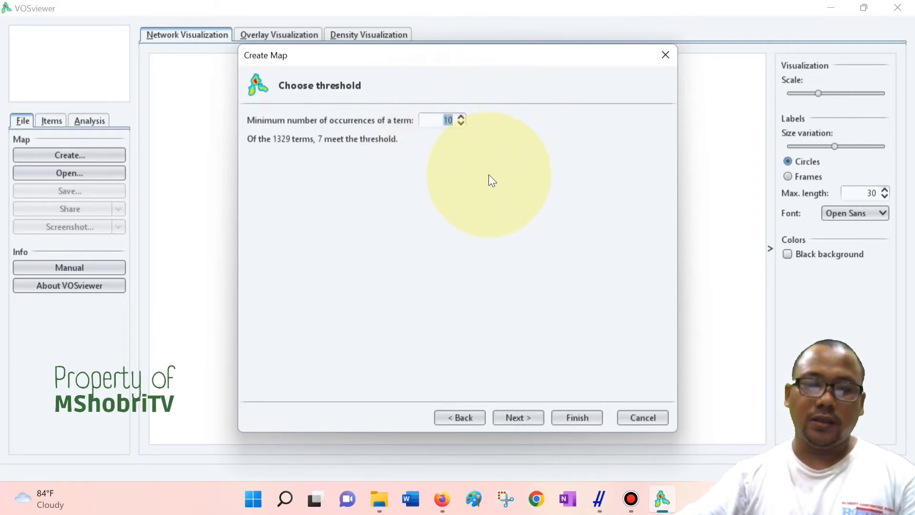
click(462, 124)
click(462, 124)
click(463, 124)
click(461, 123)
click(461, 123)
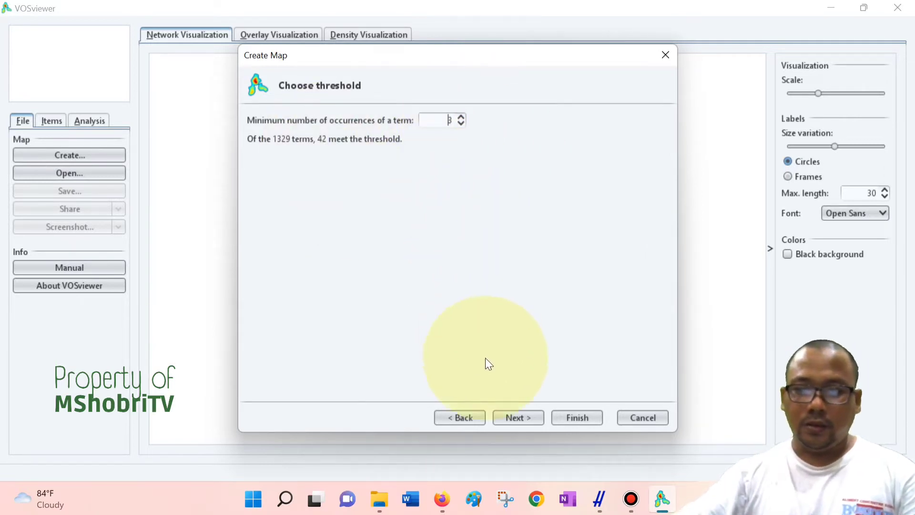
click(530, 420)
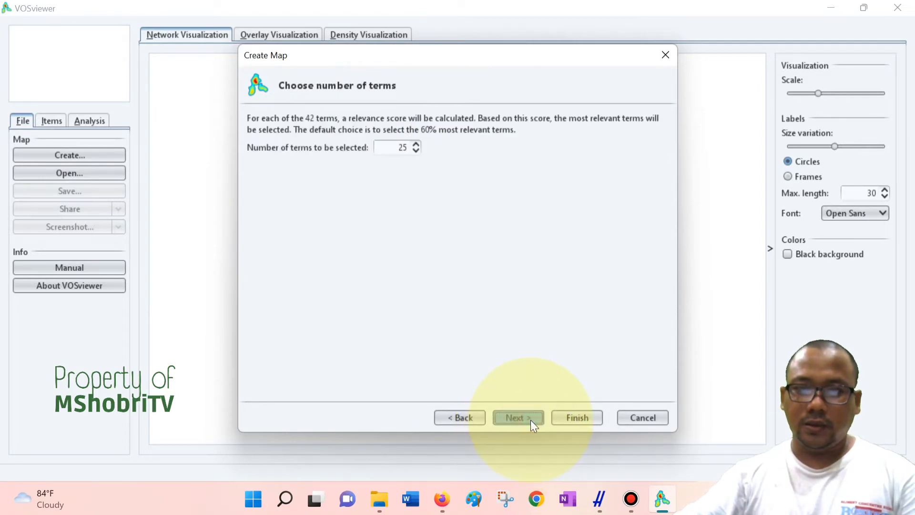
Set the number of terms to be selected to 42 and continue to the term verification list.
click(416, 144)
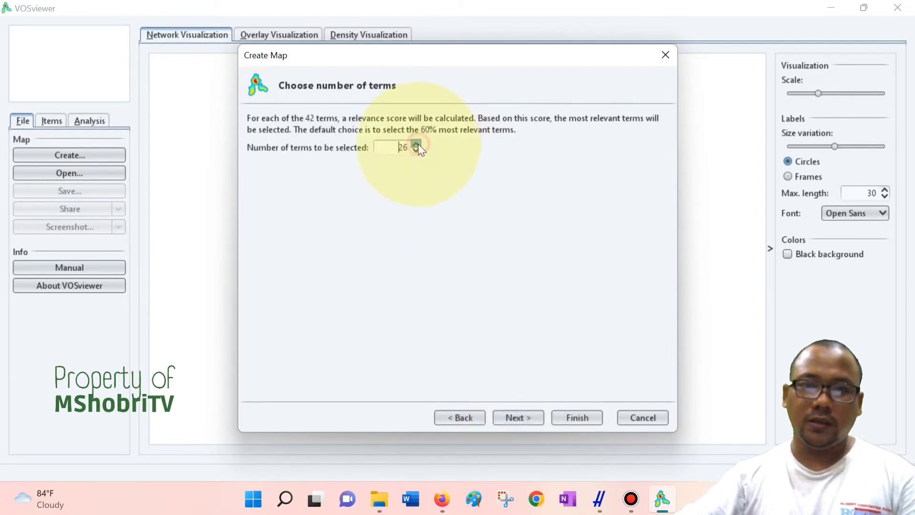
click(416, 144)
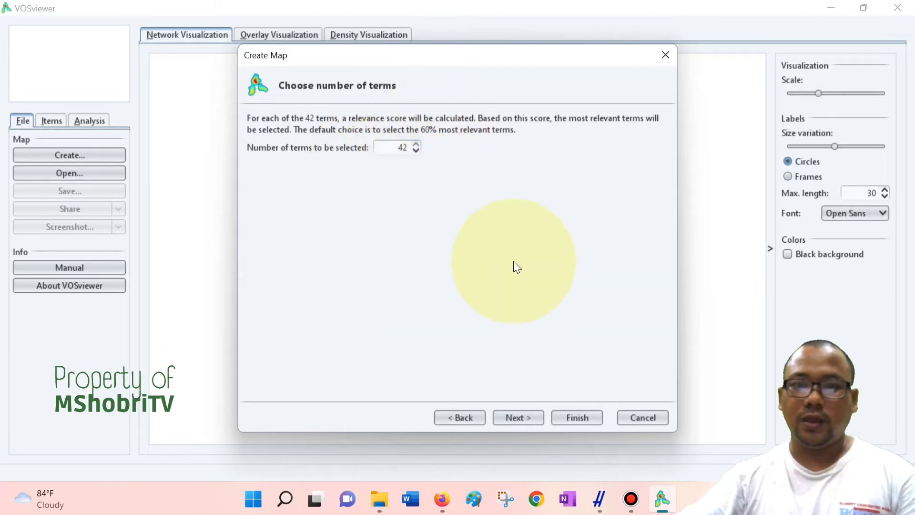
click(525, 415)
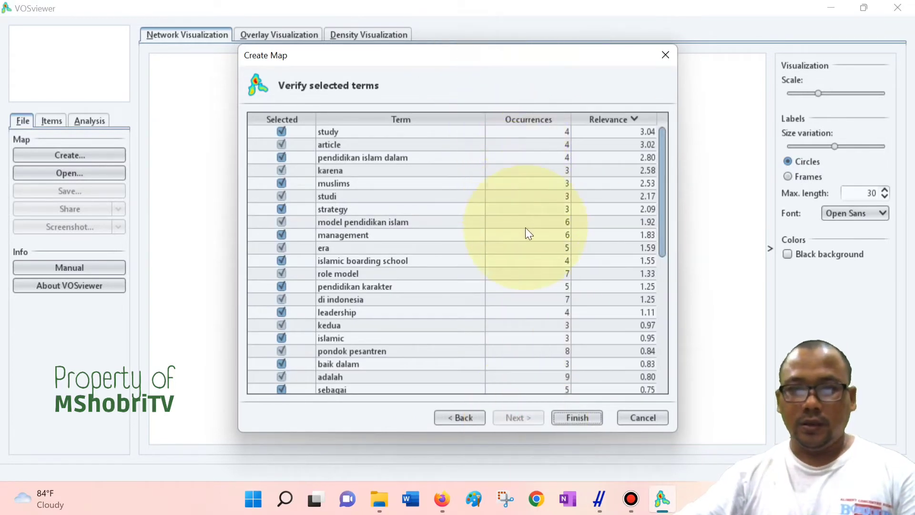
Review the whole list of selected terms with their occurrences and relevance scores.
scroll(442, 277, down, 1)
scroll(443, 284, down, 6)
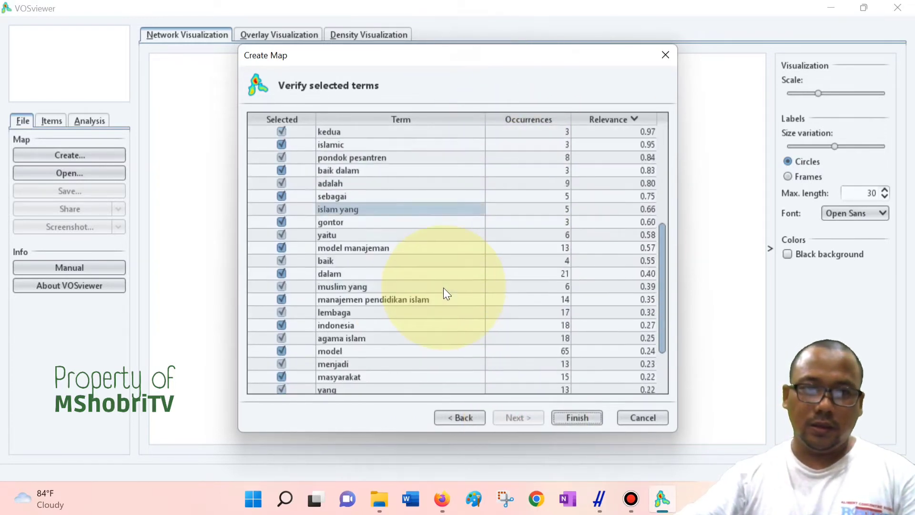
scroll(449, 298, up, 1)
scroll(448, 286, up, 5)
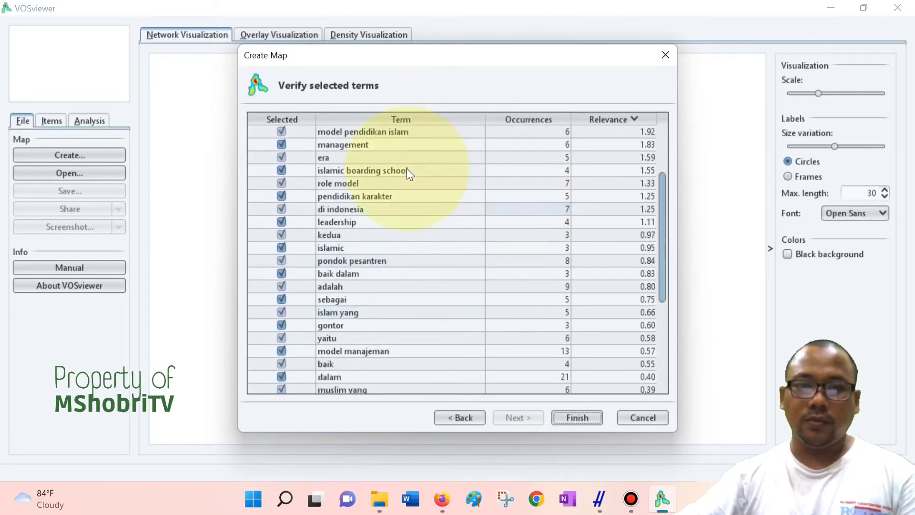
scroll(423, 344, down, 1)
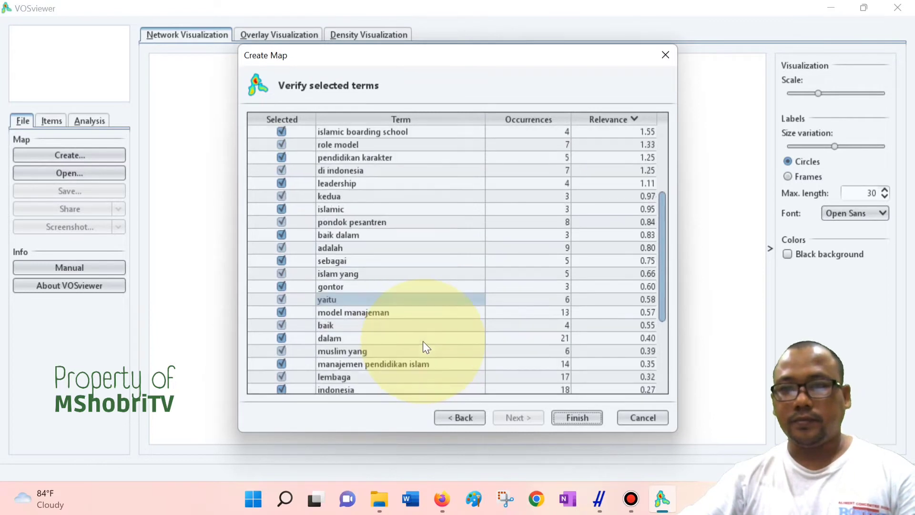
scroll(422, 342, up, 3)
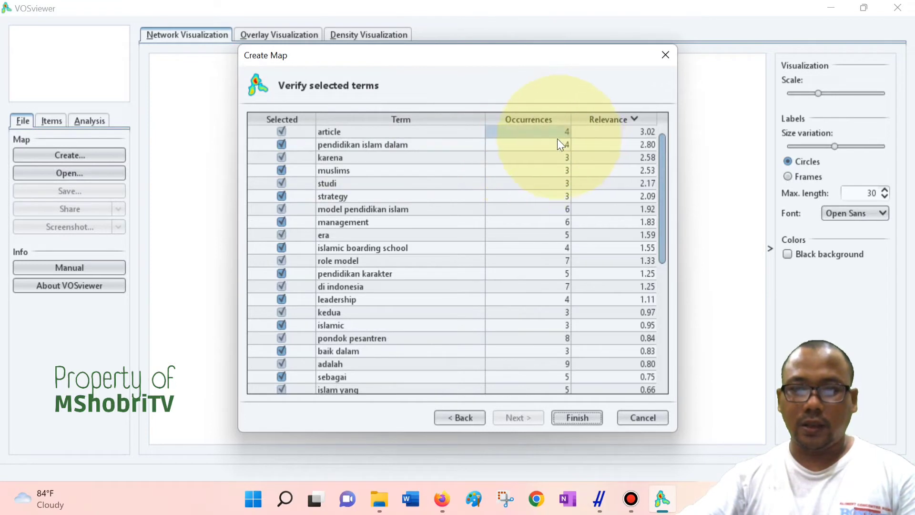
scroll(527, 330, down, 4)
scroll(528, 331, down, 3)
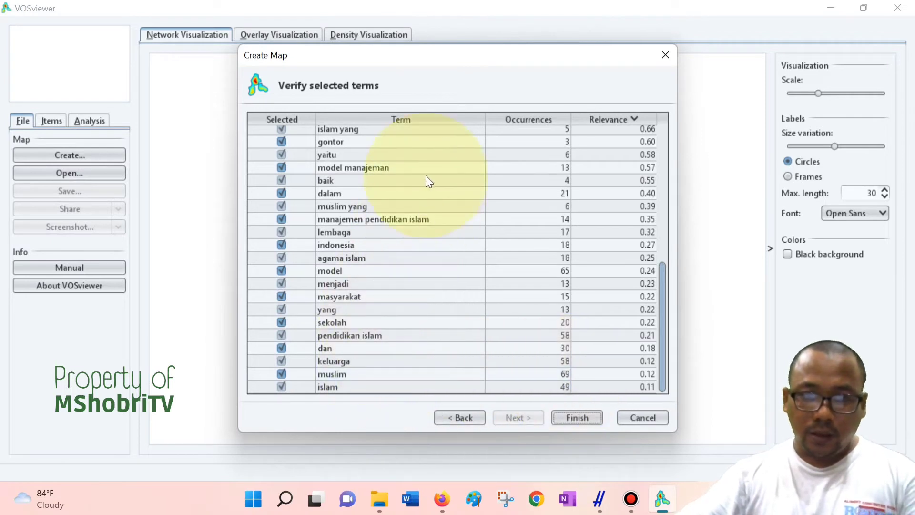
scroll(417, 248, up, 3)
scroll(416, 247, up, 5)
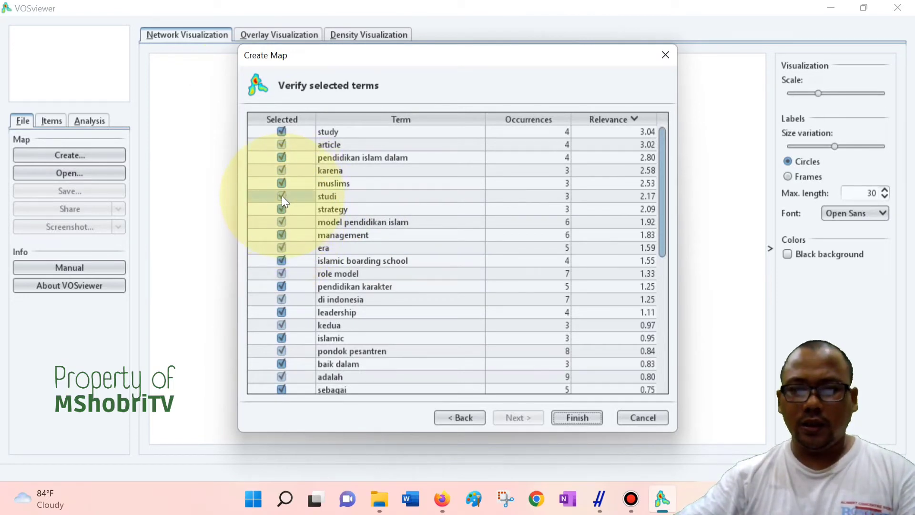
Exclude filler and irrelevant terms such as yang, dan, menjadi, lembaga, dalam, baik, yaitu, gontor, sebagai, adalah and kedua, and generate the map.
scroll(448, 348, down, 3)
scroll(433, 355, down, 4)
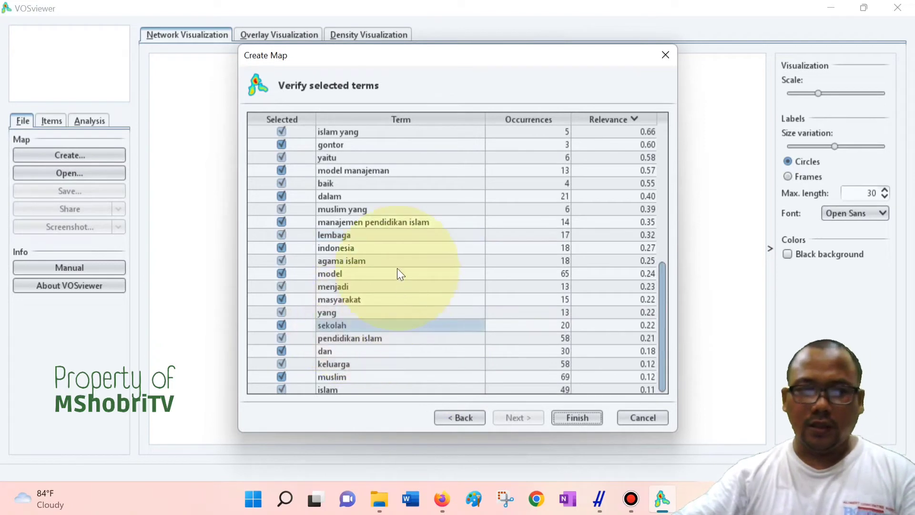
click(281, 312)
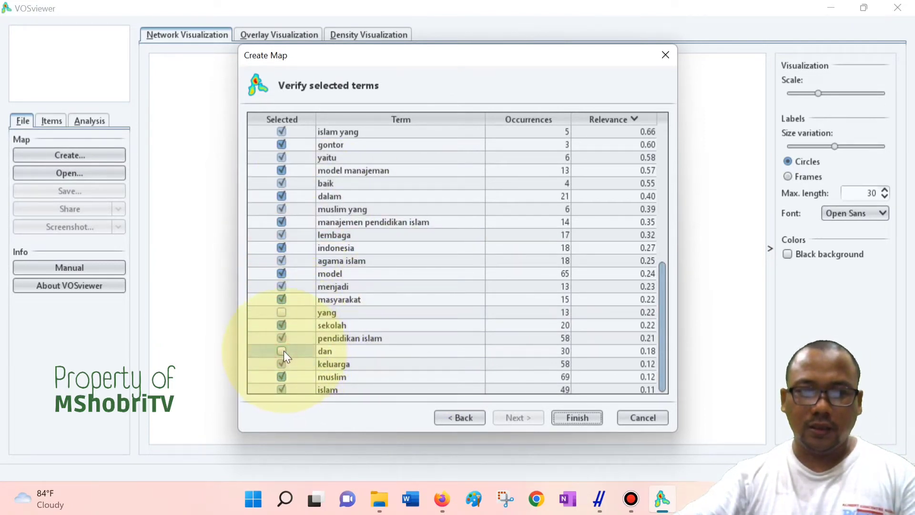
click(280, 286)
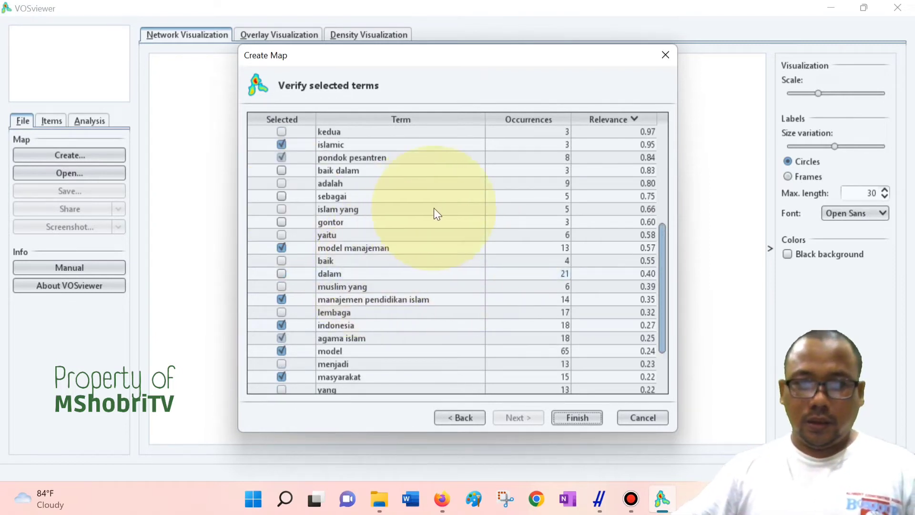
click(587, 424)
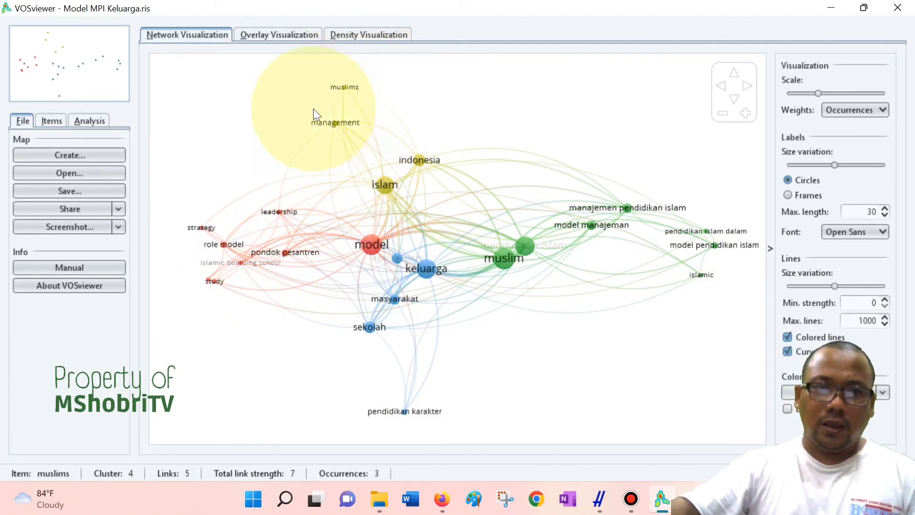
Inspect the management term in the network visualization, and examine the terms' colours by average publication year in the overlay visualization.
click(334, 124)
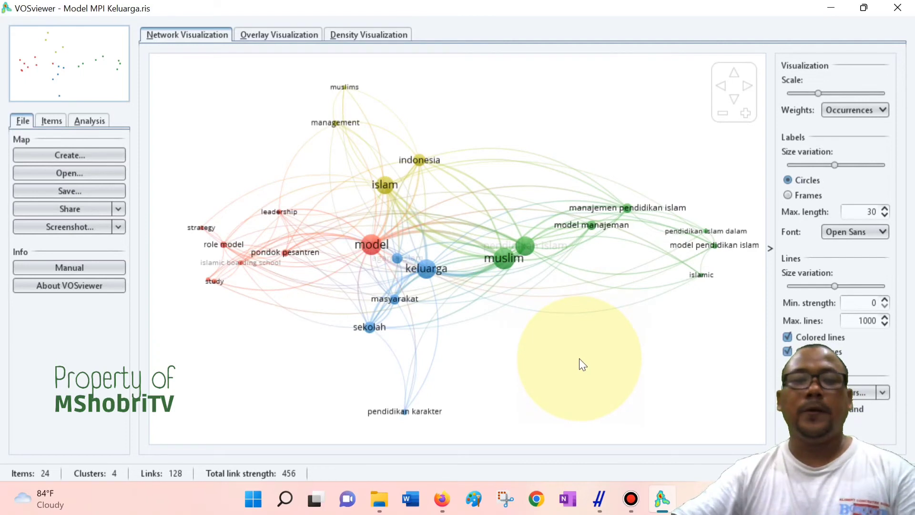
click(291, 35)
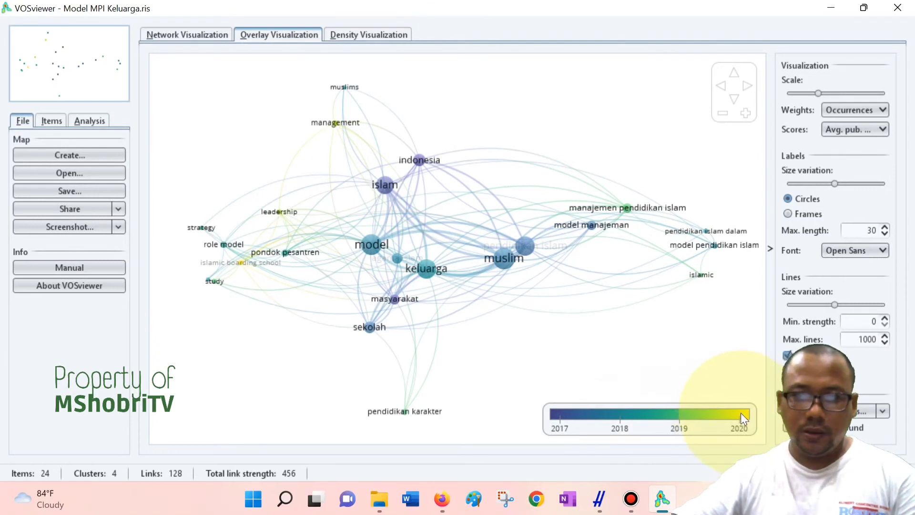
mouse_move(238, 267)
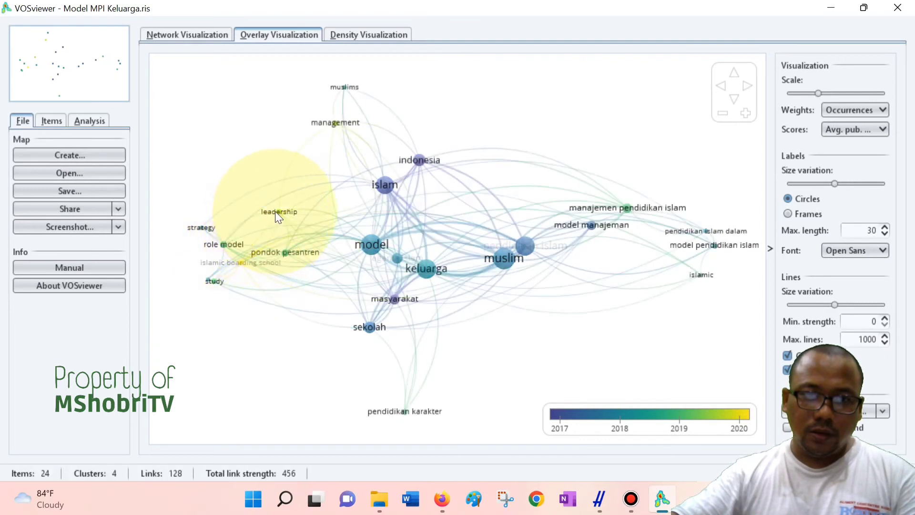
mouse_move(340, 126)
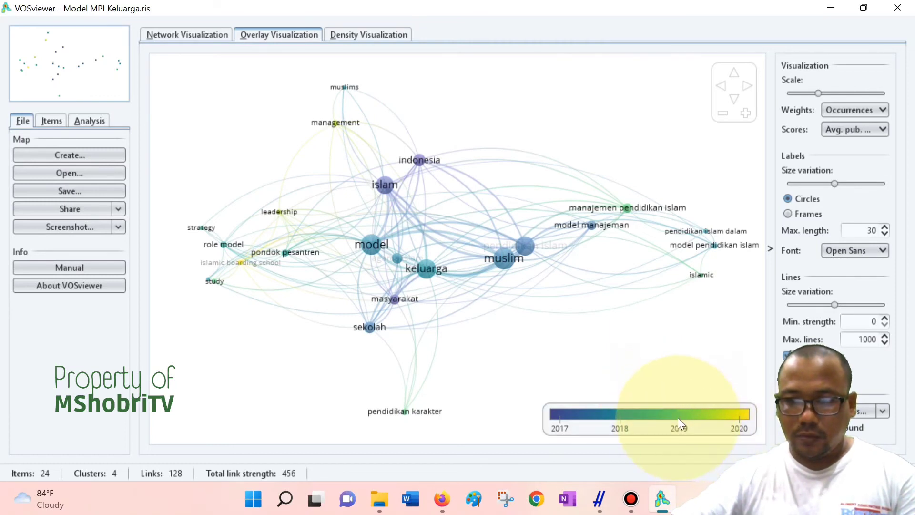
mouse_move(626, 210)
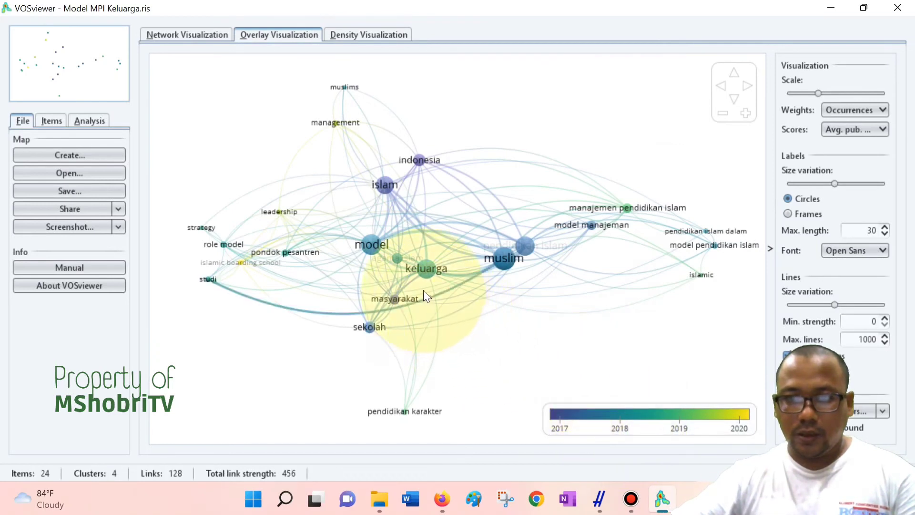
mouse_move(438, 265)
mouse_move(408, 377)
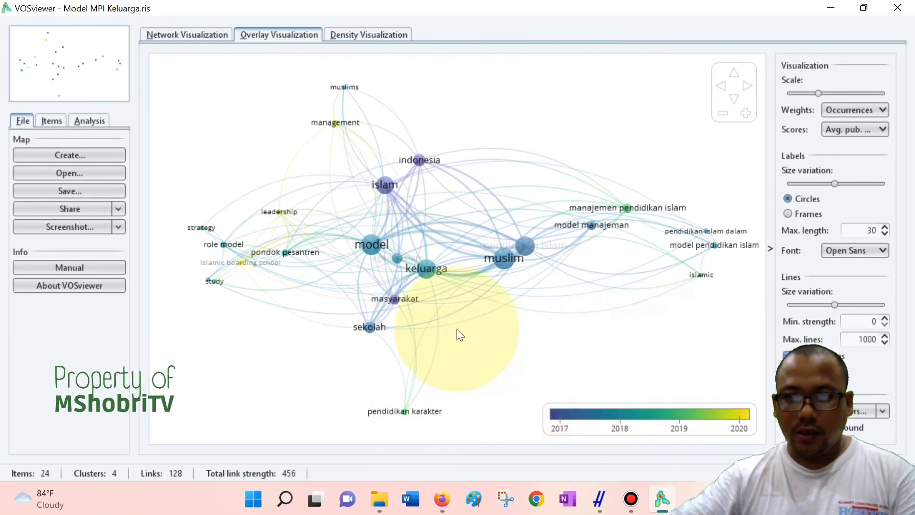
mouse_move(368, 256)
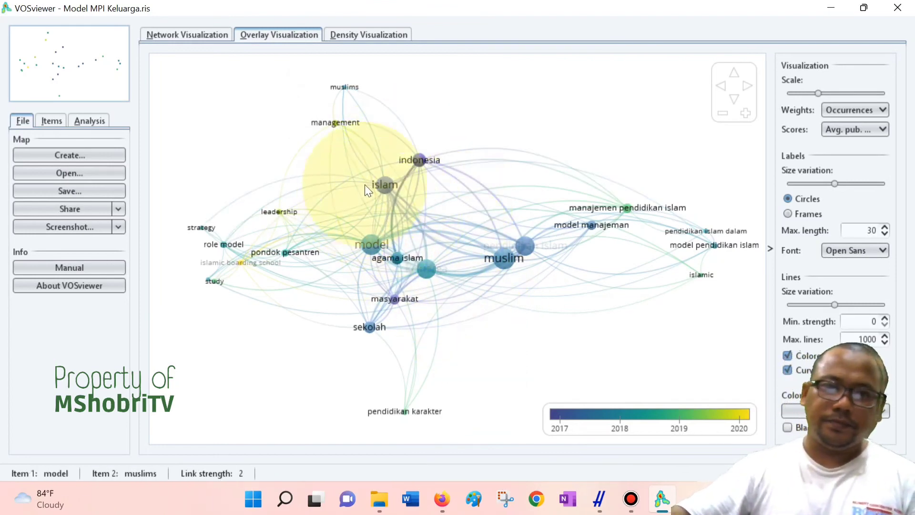
Display the term map as a density visualization.
click(379, 36)
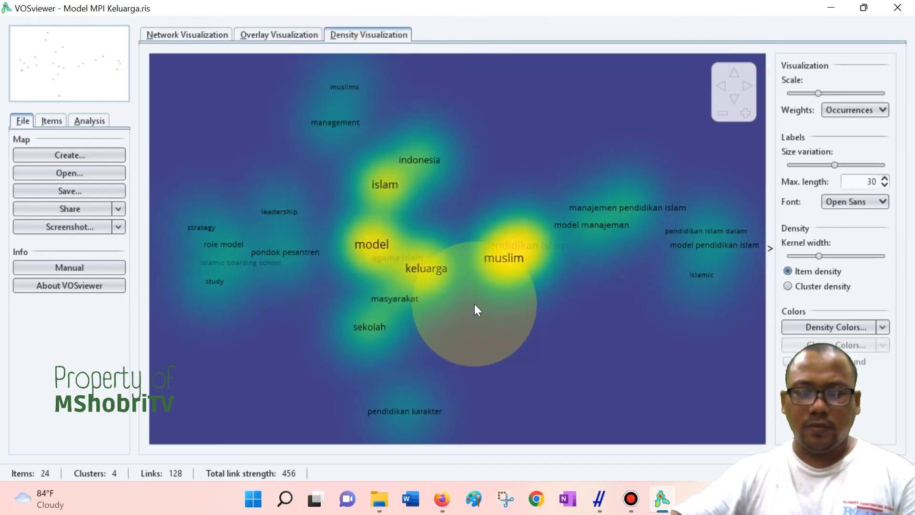